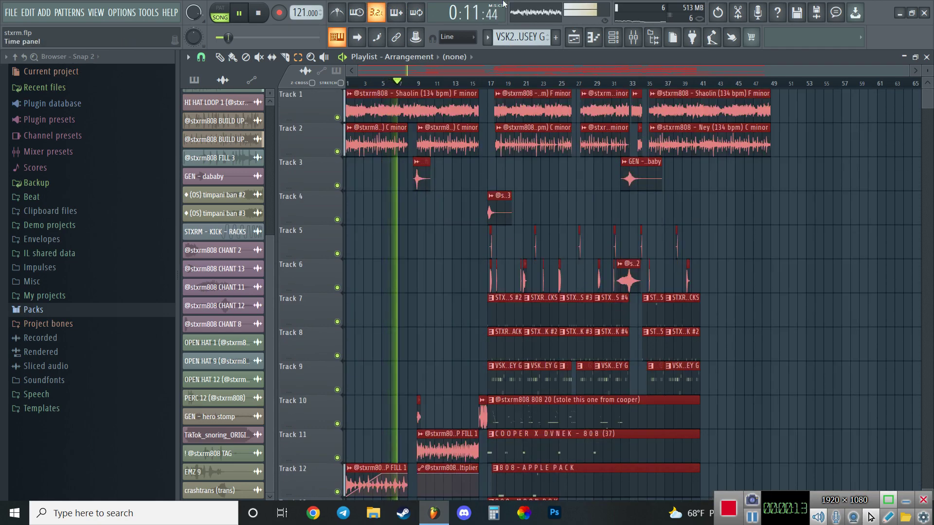
# Play the arrangement and examine the clips, patterns and automation on all playlist tracks
pyautogui.click(783, 214)
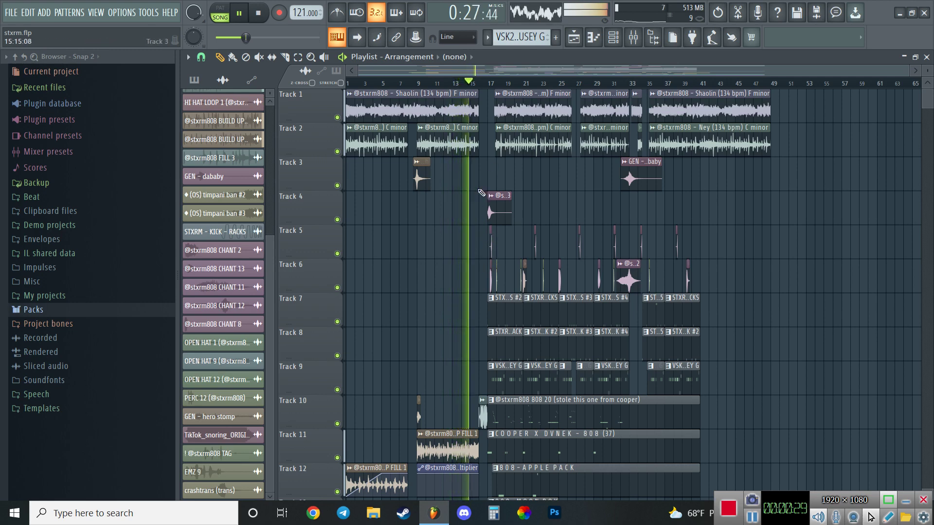
pyautogui.scroll(-2, 474, 272)
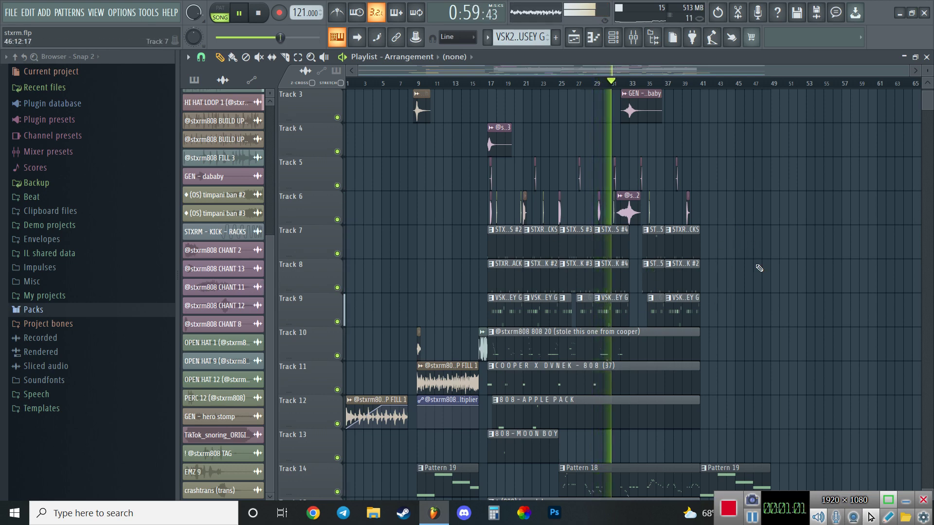
pyautogui.scroll(2, 655, 361)
pyautogui.scroll(-4, 637, 399)
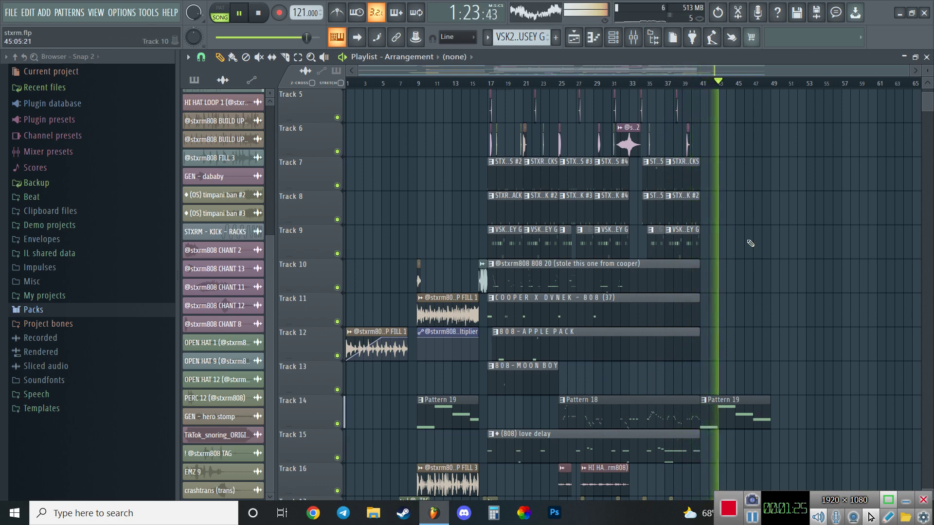
pyautogui.scroll(3, 561, 360)
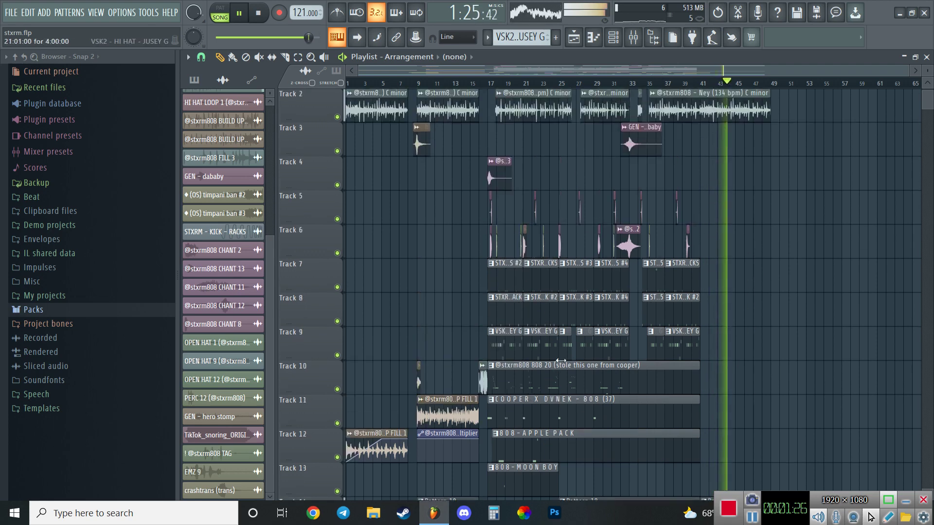
pyautogui.scroll(1, 694, 217)
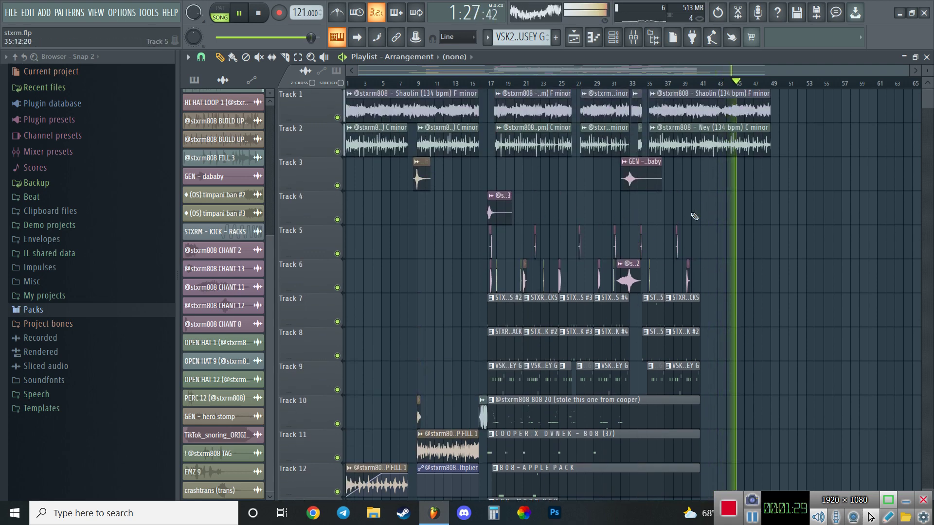
pyautogui.scroll(-18, 694, 217)
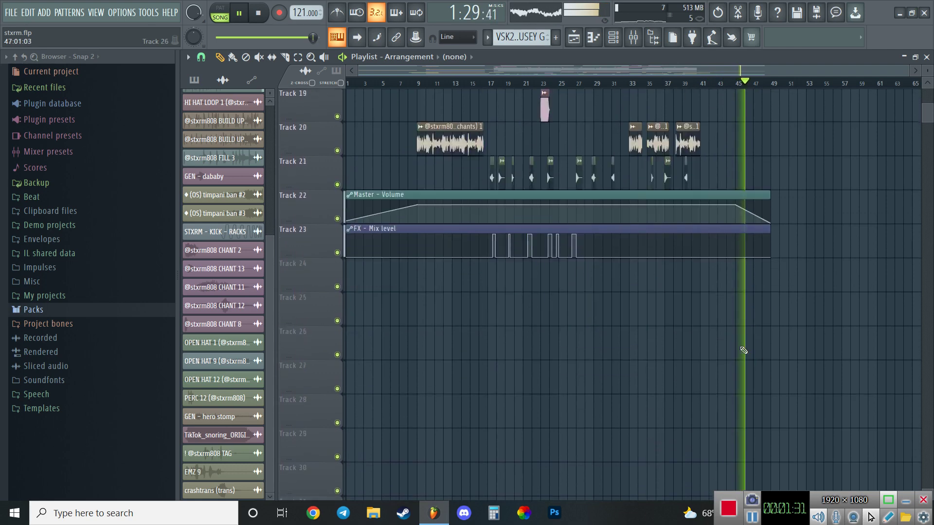
pyautogui.scroll(10, 428, 187)
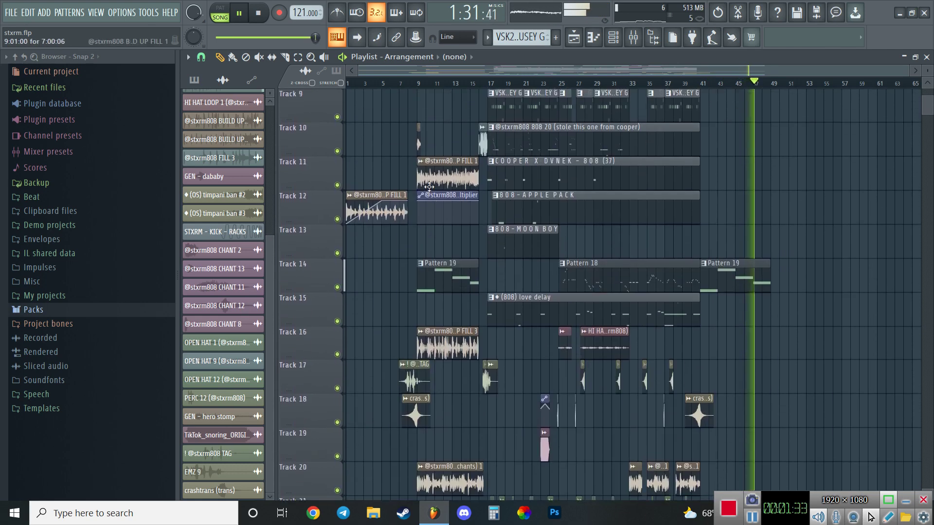
pyautogui.scroll(5, 429, 187)
# Stop playback and inspect the sample settings of the Shaolin clip on Track 1 and the Ney clip on Track 2
pyautogui.press('space')
pyautogui.click(447, 84)
pyautogui.scroll(3, 448, 148)
pyautogui.doubleClick(443, 96)
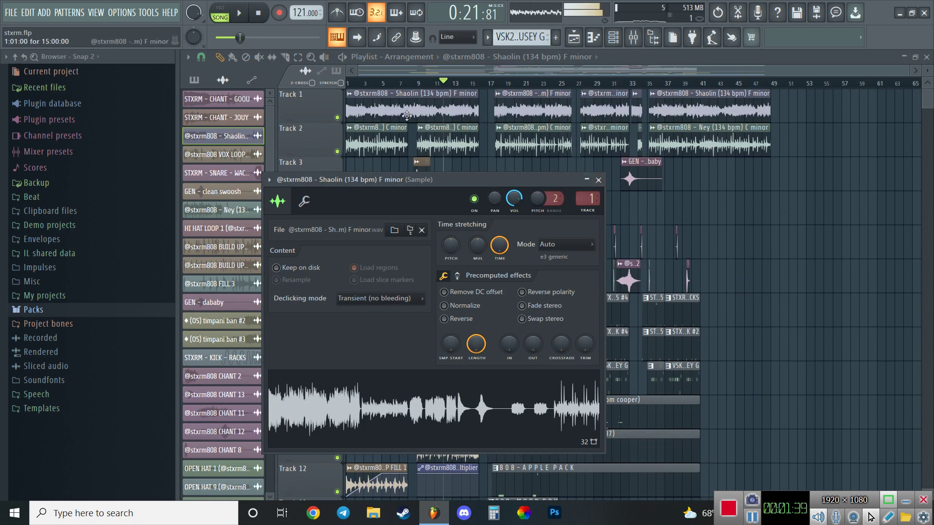
pyautogui.doubleClick(492, 152)
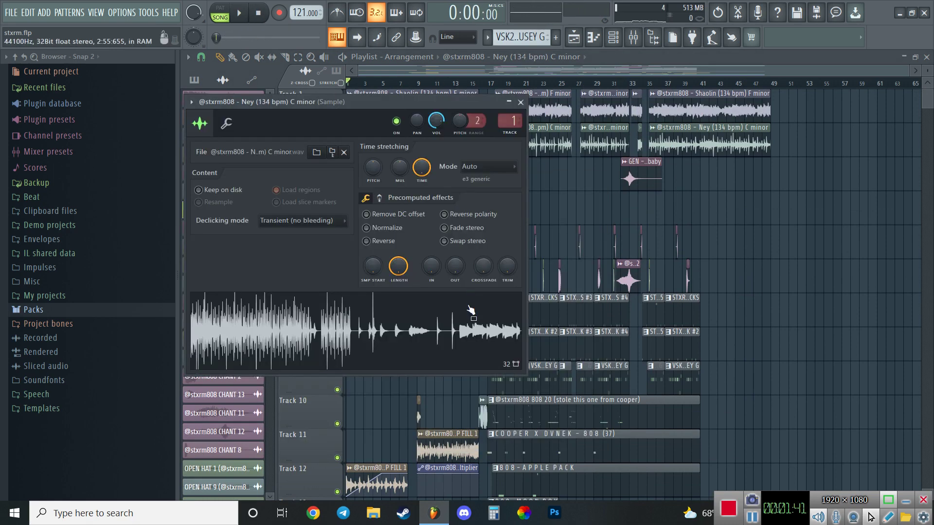
pyautogui.click(463, 83)
pyautogui.doubleClick(468, 136)
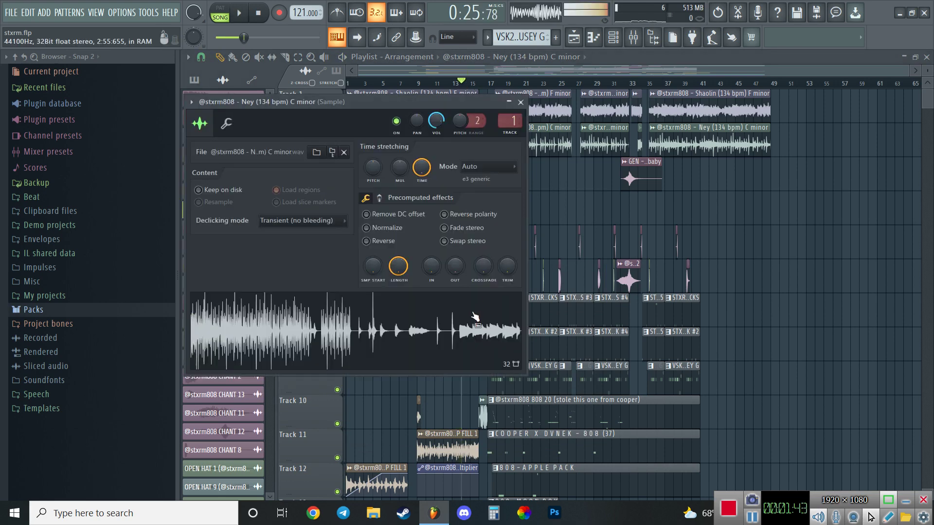
# Examine the Sample insert's Fruity parametric EQ 2 in the mixer, then the Kick insert
pyautogui.click(633, 38)
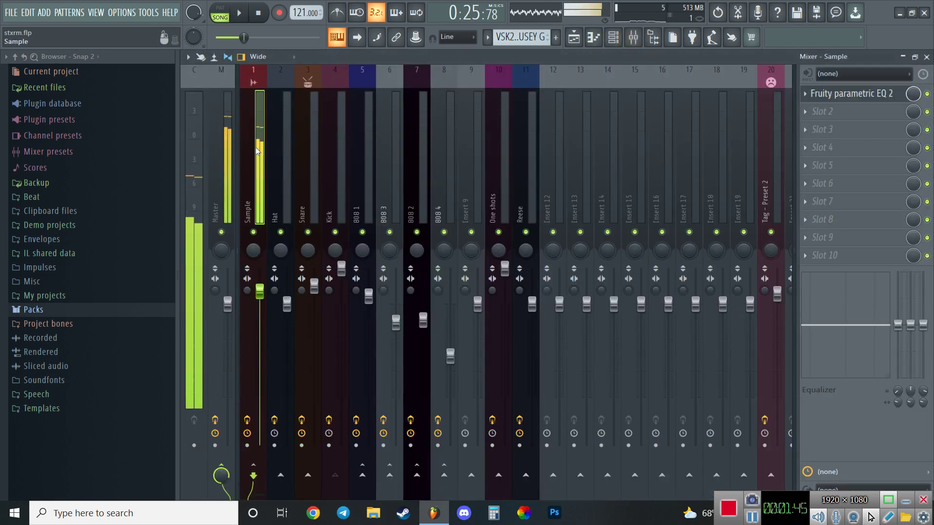
pyautogui.click(821, 98)
pyautogui.click(260, 133)
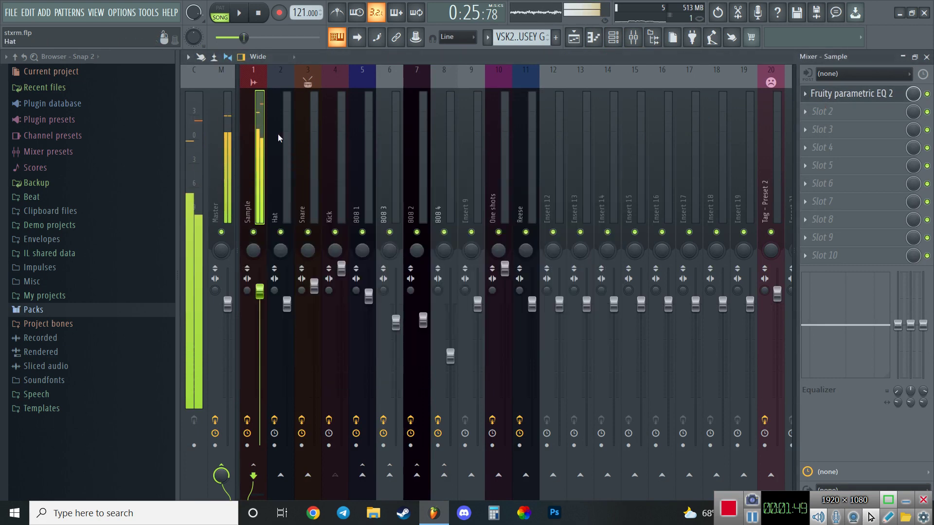
pyautogui.click(325, 141)
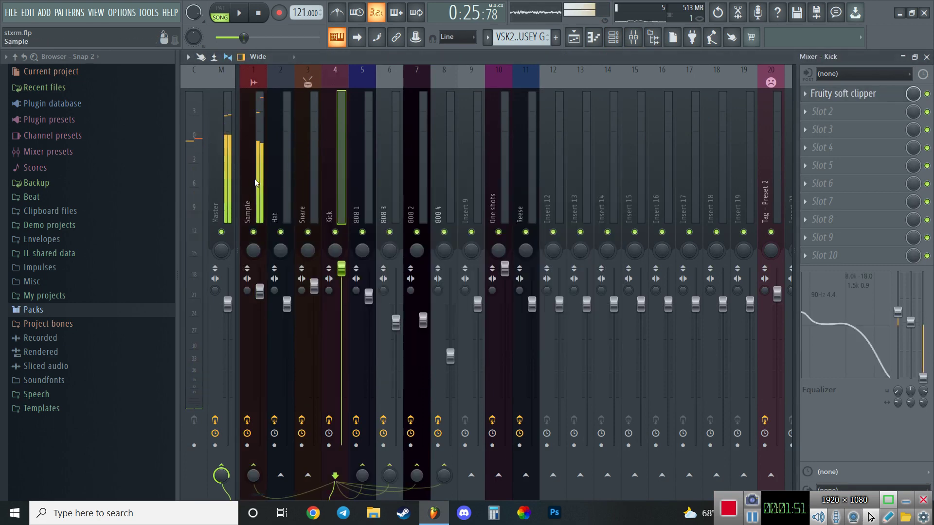
# Add a Fruity Limiter to effect slot 10 of the Sample mixer insert
pyautogui.click(256, 183)
pyautogui.click(822, 255)
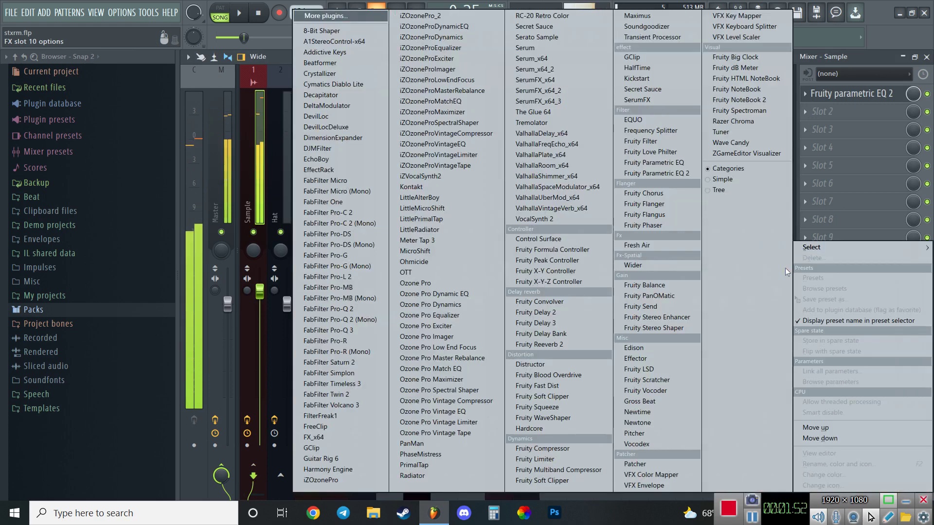
pyautogui.click(542, 459)
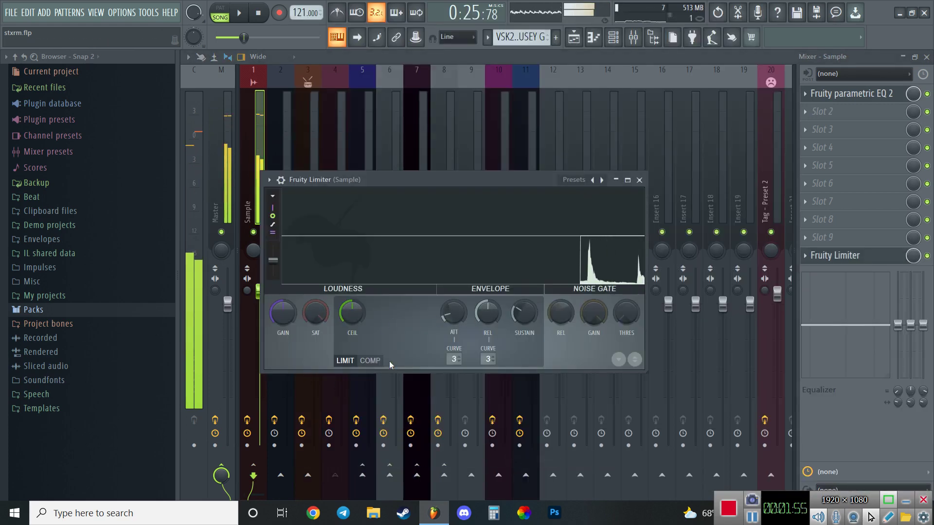
# Configure the Sample insert's Fruity Limiter as a compressor with sidechain input 1, a lowered threshold and a 4.8:1 ratio
pyautogui.click(370, 361)
pyautogui.rightClick(492, 359)
pyautogui.click(514, 381)
pyautogui.moveTo(352, 315); pyautogui.dragTo(351, 341)
pyautogui.moveTo(417, 314); pyautogui.dragTo(418, 295)
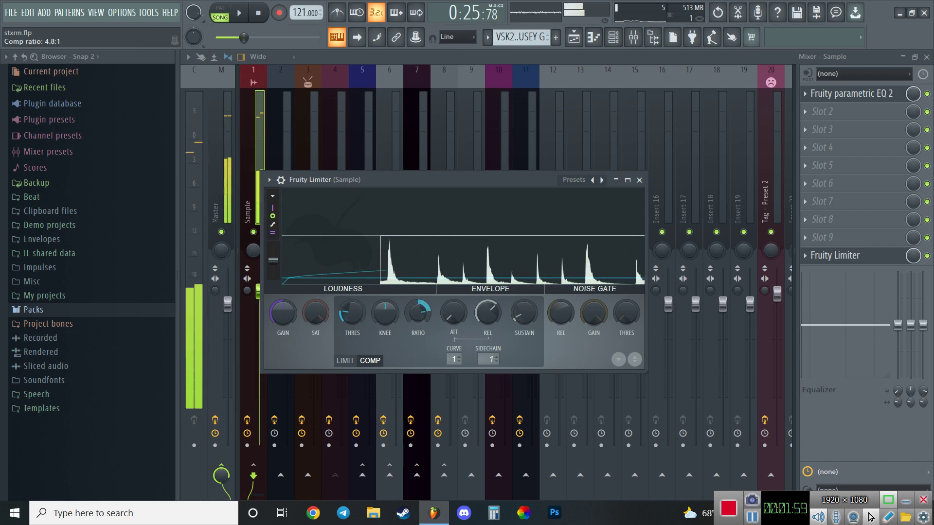
pyautogui.click(639, 180)
pyautogui.click(926, 58)
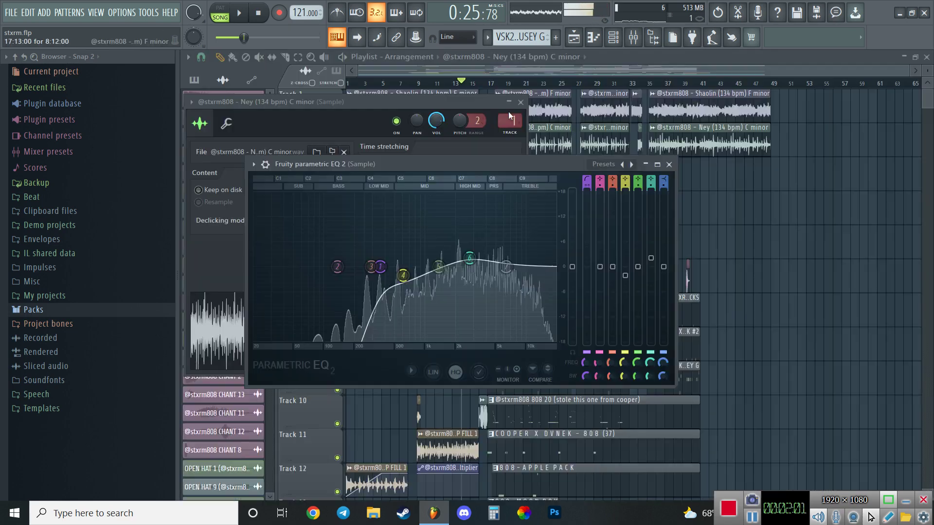
# Inspect the sample settings of the GEN - clean swoosh clip on Track 3 and the CHANT 13 clip on Track 4
pyautogui.moveTo(406, 84); pyautogui.dragTo(439, 85)
pyautogui.doubleClick(421, 173)
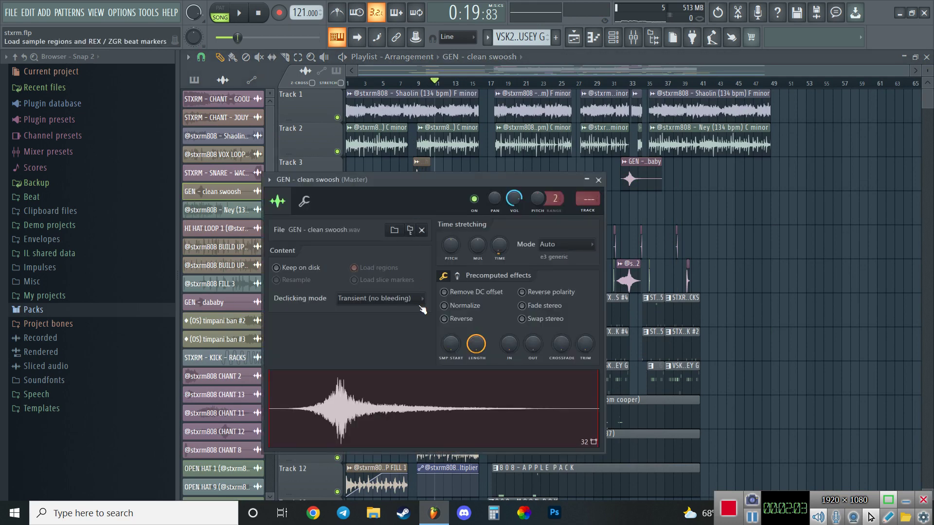
pyautogui.click(598, 180)
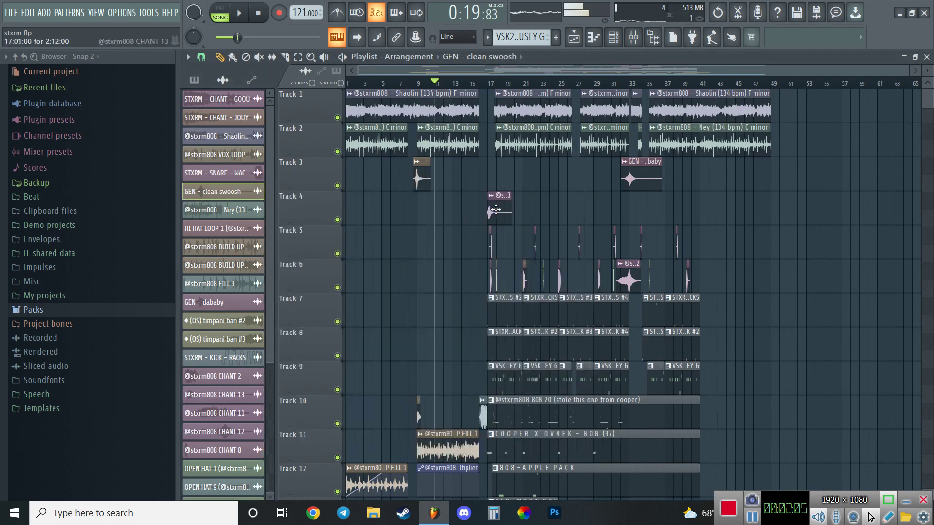
pyautogui.doubleClick(496, 209)
pyautogui.click(584, 165)
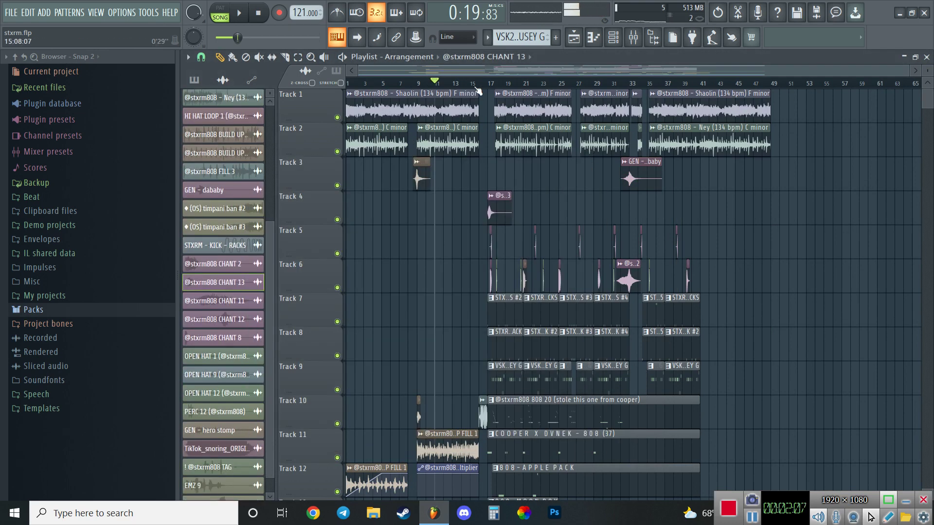
# Open the snare clip on Track 5 and place a STXRM - SNARE - WACK #2 clip on Track 8 at bar 15
pyautogui.scroll(2, 502, 234)
pyautogui.doubleClick(502, 241)
pyautogui.click(475, 357)
pyautogui.click(532, 119)
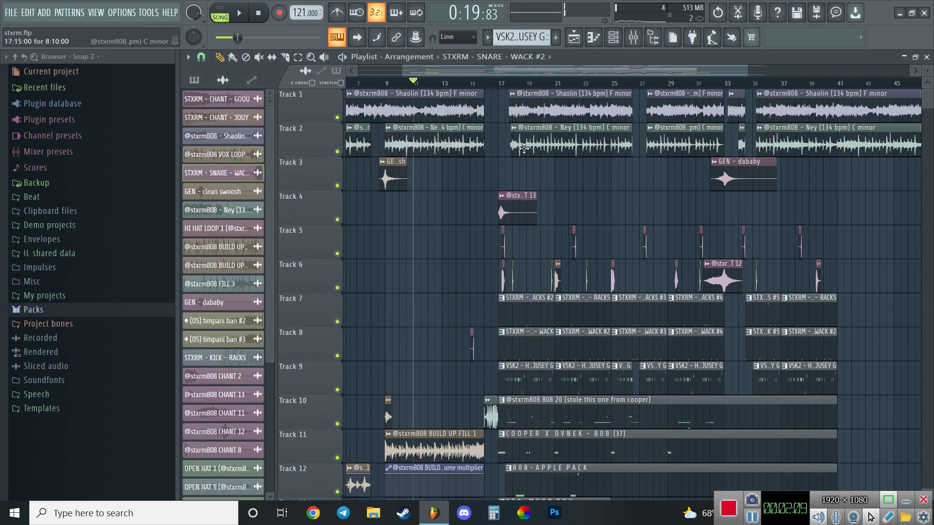
# Inspect the sample settings of the CHANT 2 and PERC 12 clips on Track 6
pyautogui.doubleClick(503, 282)
pyautogui.click(567, 149)
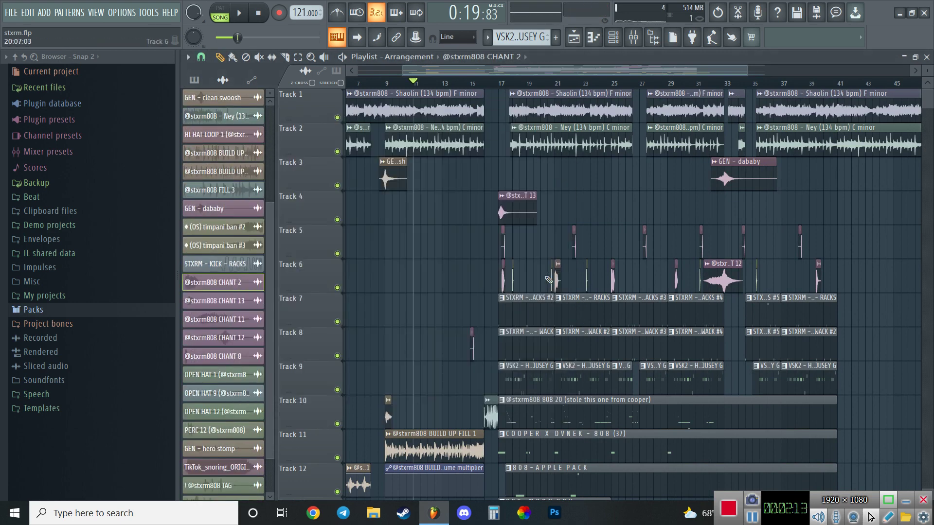
pyautogui.click(511, 280)
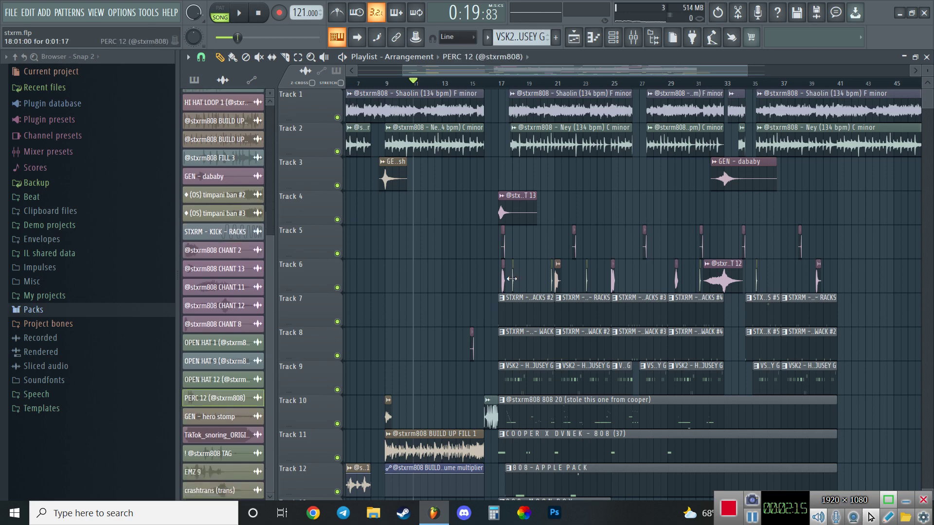
pyautogui.doubleClick(512, 279)
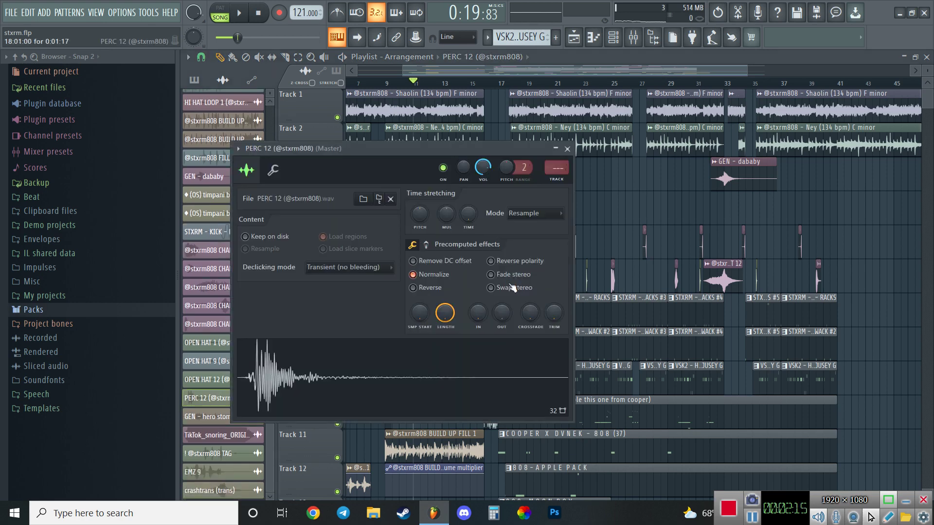
pyautogui.click(568, 149)
# Inspect the sample settings of the STXRM - SNARE - WACK #2 clip on Track 8 and the FILL 3 clip on Track 10
pyautogui.scroll(-1, 486, 294)
pyautogui.doubleClick(471, 310)
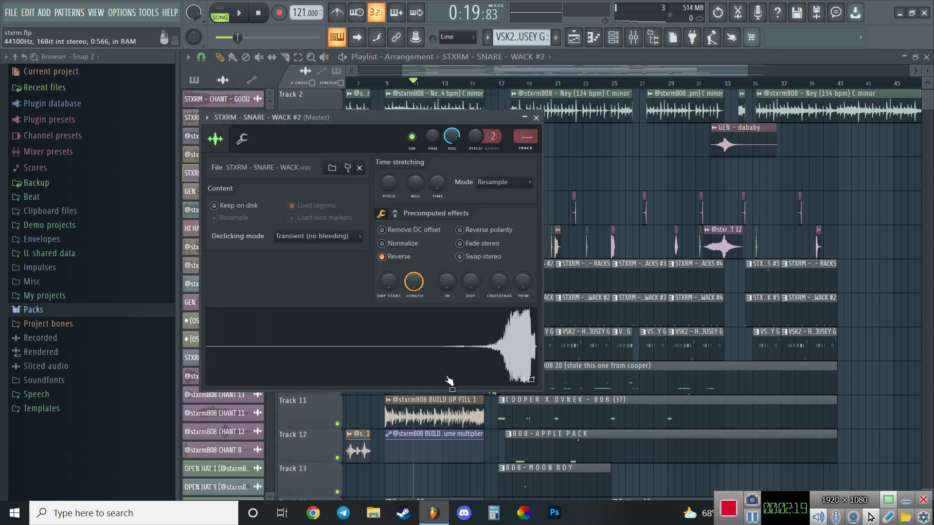
pyautogui.click(537, 119)
pyautogui.scroll(-3, 467, 219)
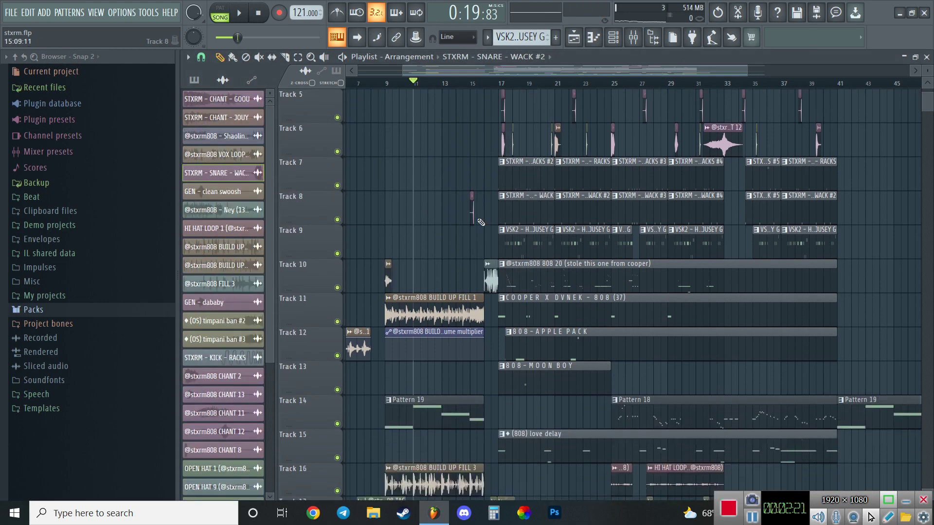
pyautogui.doubleClick(493, 283)
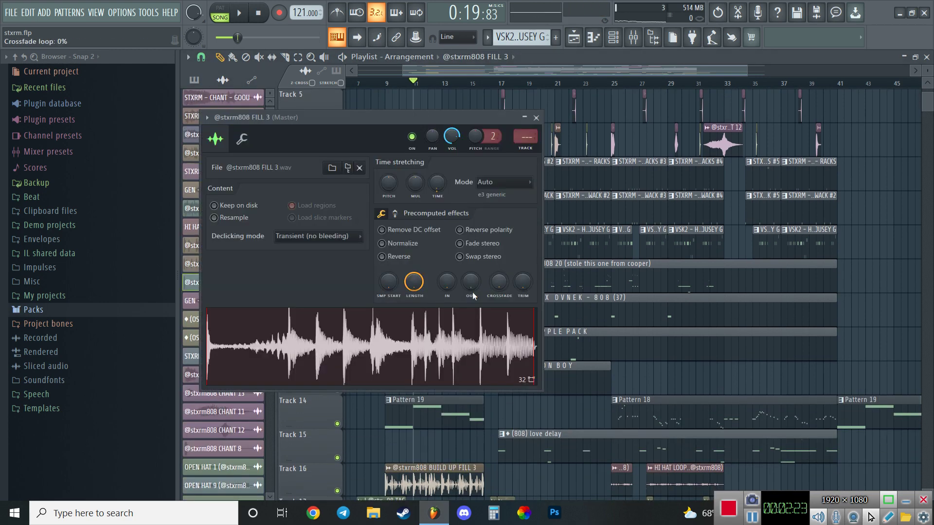
pyautogui.click(536, 117)
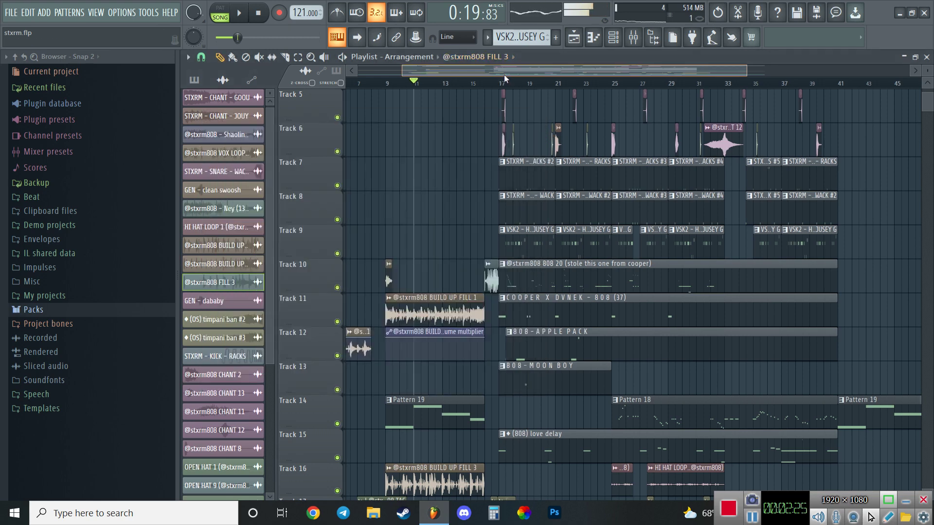
# Inspect the sample settings of the first BUILD UP FILL 1 clip on Track 12
pyautogui.hscroll(-3, 405, 334)
pyautogui.doubleClick(381, 330)
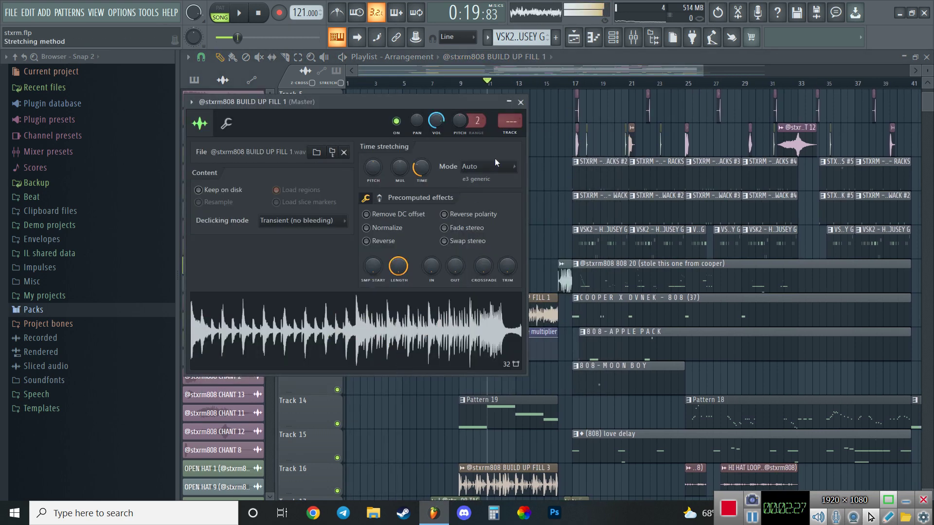
pyautogui.click(521, 102)
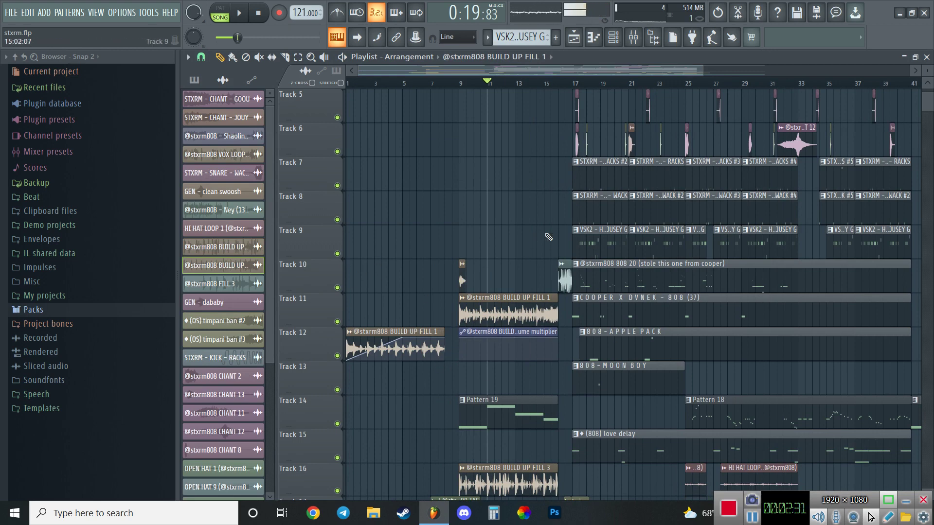
# Inspect the GEN - hero stomp sample on Track 10, then reopen the BUILD UP FILL 1 sample settings from Track 12
pyautogui.scroll(-2, 548, 237)
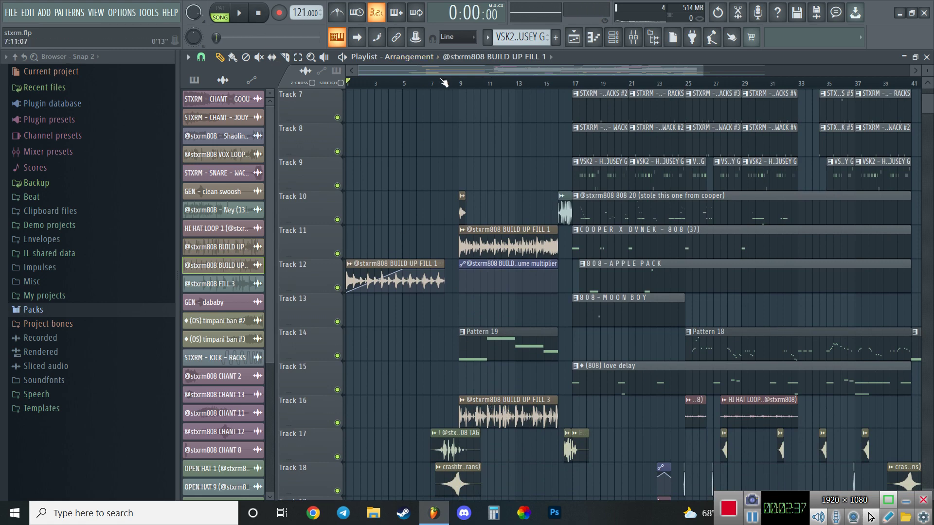
pyautogui.doubleClick(462, 210)
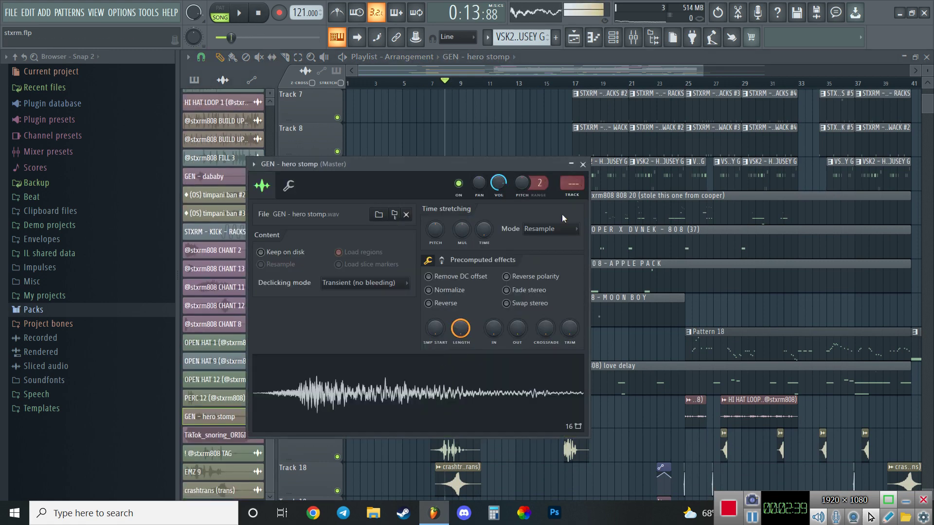
pyautogui.click(583, 166)
pyautogui.doubleClick(471, 266)
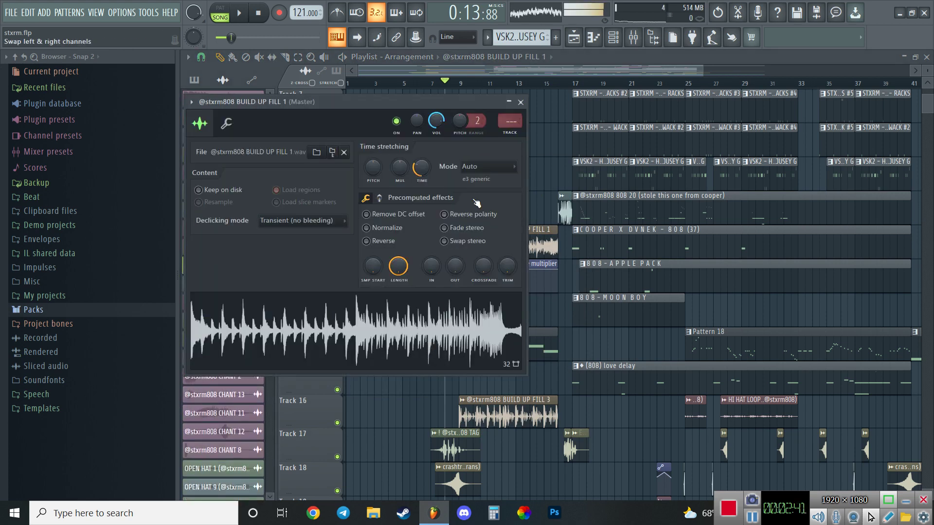
pyautogui.click(520, 102)
# Open Pattern 19 from Track 14 in the piano roll and listen to its notes
pyautogui.scroll(-2, 476, 273)
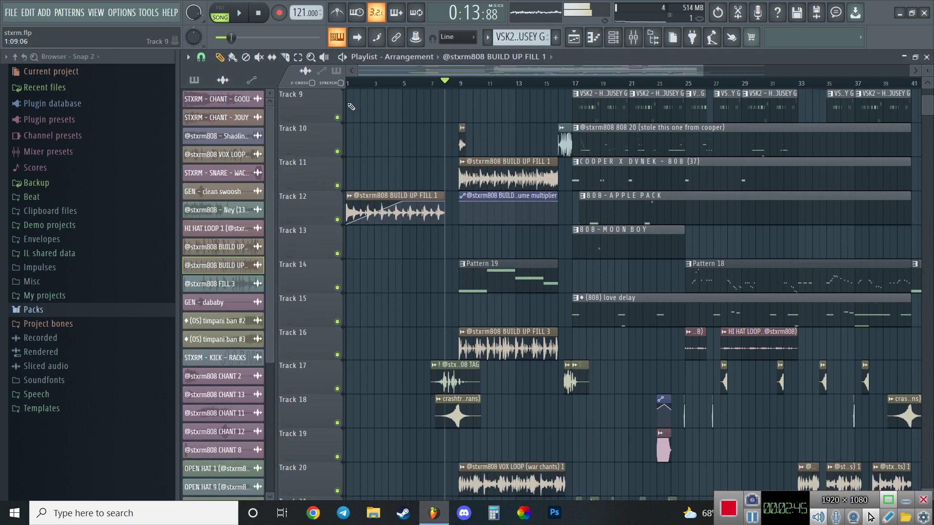
pyautogui.doubleClick(513, 273)
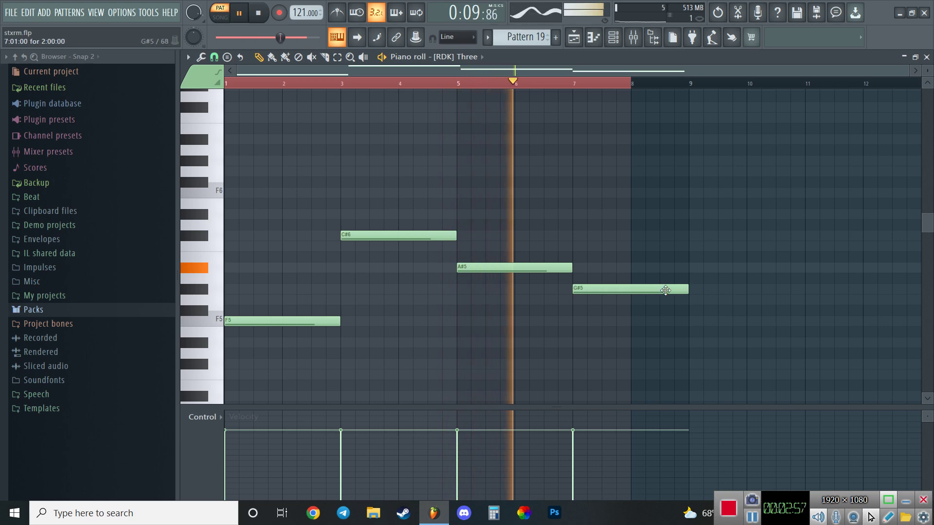
pyautogui.click(926, 56)
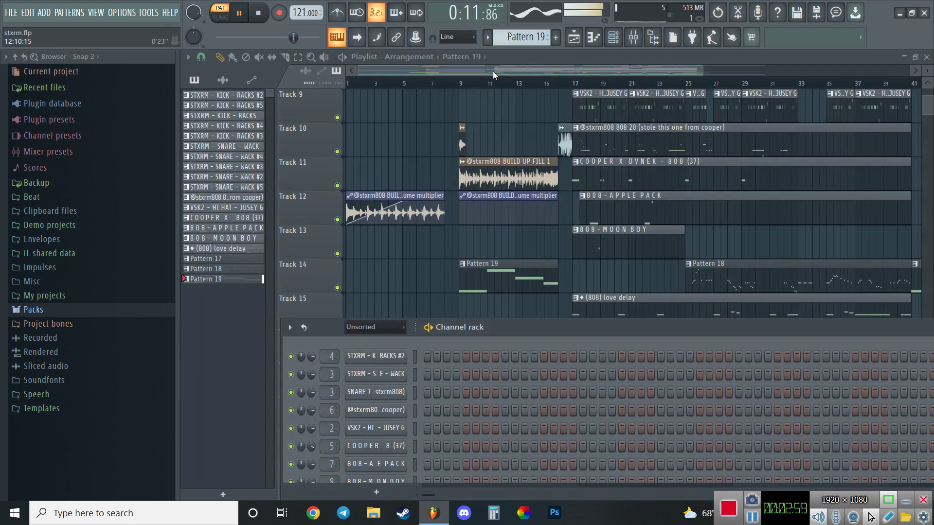
pyautogui.press('F6')
pyautogui.scroll(-2, 464, 253)
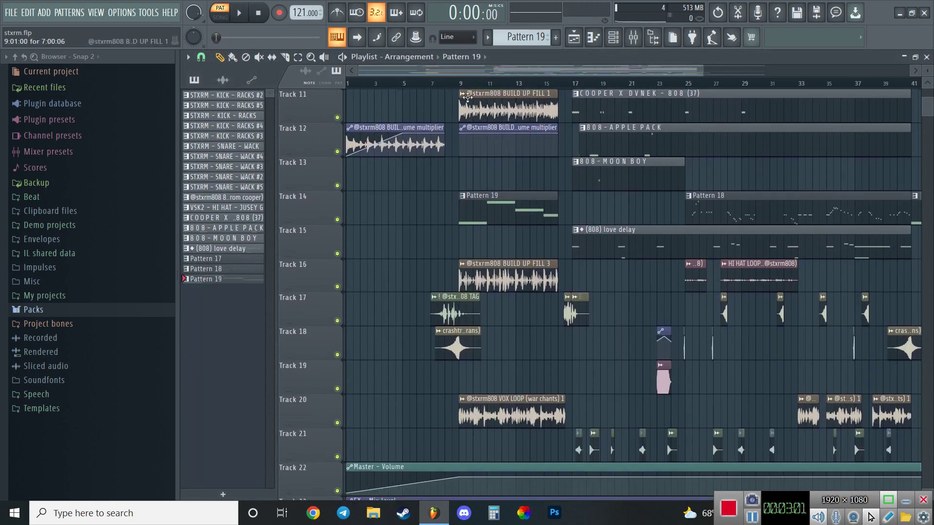
pyautogui.click(454, 307)
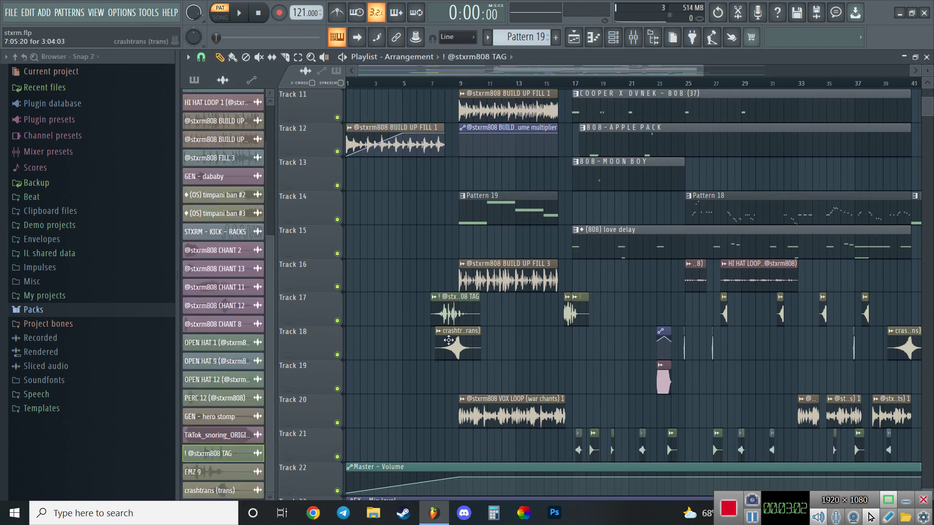
pyautogui.doubleClick(446, 308)
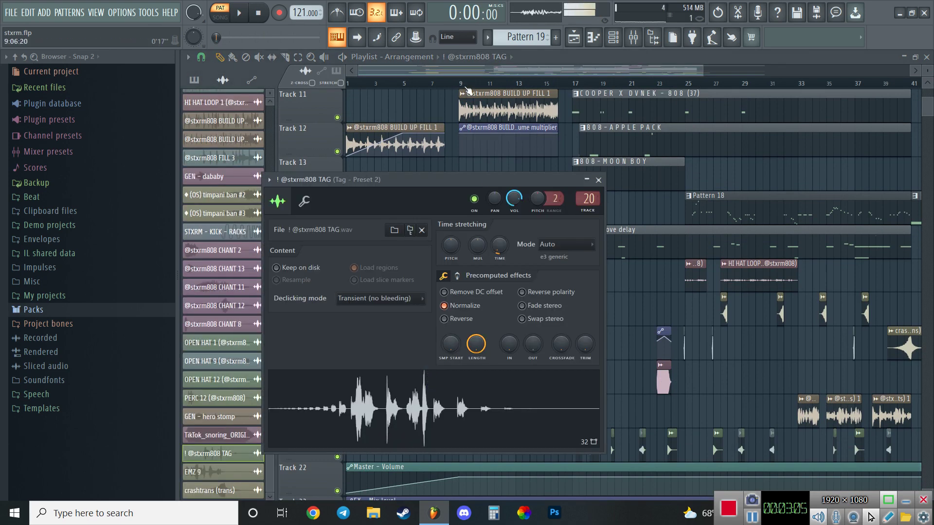
pyautogui.press('Escape')
# Inspect the crashtrans (trans) clip on Track 18 and the sample settings of the EMZ 9 clip on Track 17
pyautogui.scroll(-2, 492, 267)
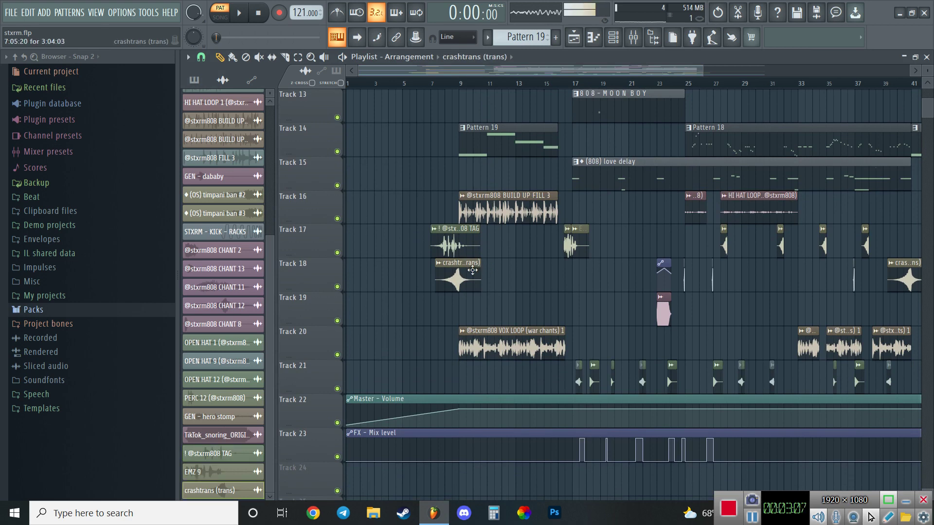
pyautogui.doubleClick(473, 271)
pyautogui.click(622, 213)
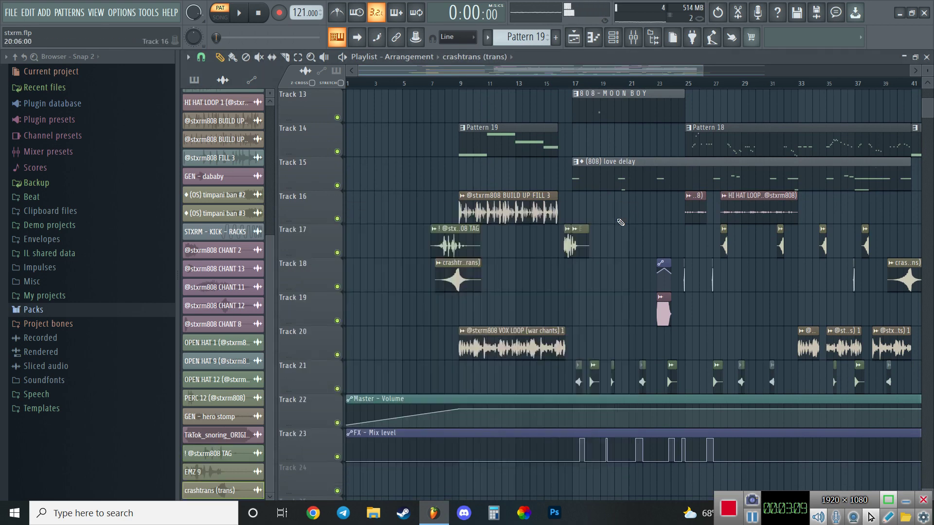
pyautogui.doubleClick(571, 245)
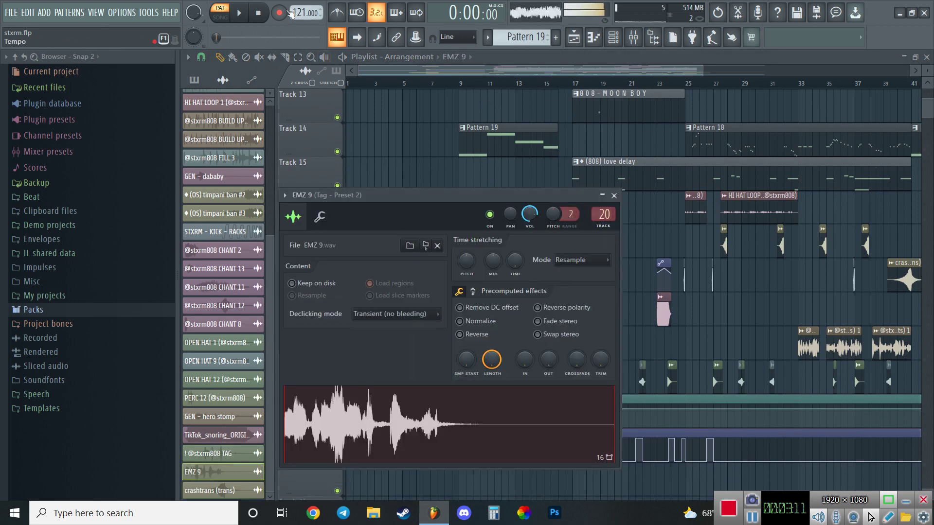
pyautogui.click(451, 58)
# Inspect the sample settings of the VOX LOOP (war chants) 1 clip on Track 20
pyautogui.scroll(-1, 499, 267)
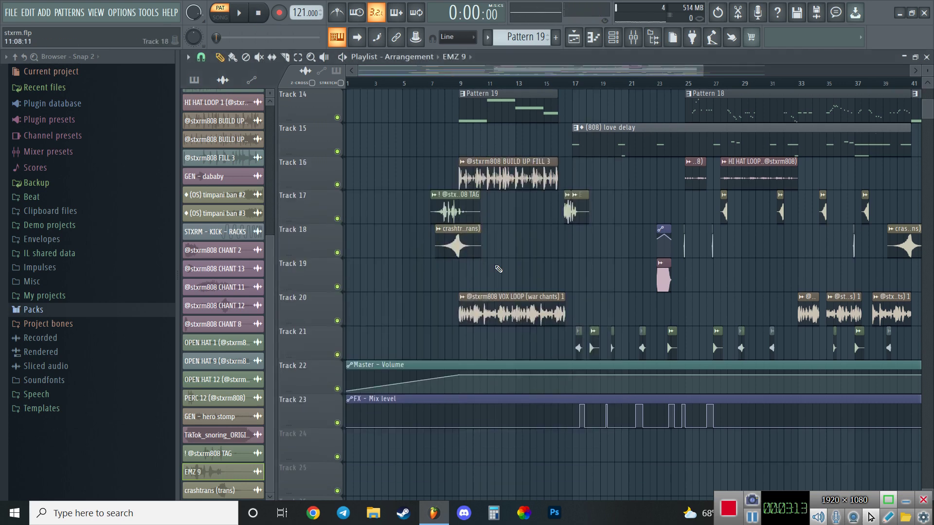
pyautogui.doubleClick(475, 308)
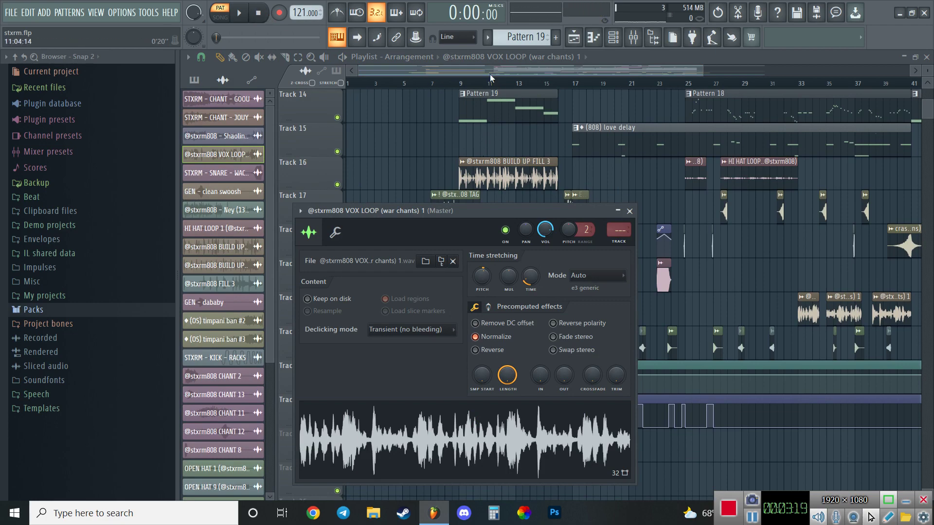
pyautogui.press('Escape')
# Select the CHANT 13 clip on Track 4, then open Track 10's 808 20 pattern in the piano roll and play it
pyautogui.scroll(13, 603, 172)
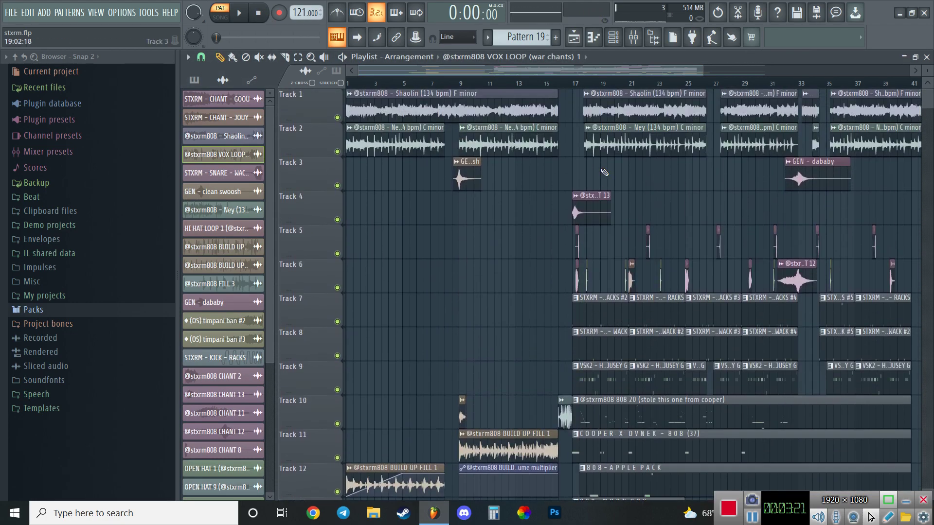
pyautogui.click(600, 207)
pyautogui.scroll(4, 665, 87)
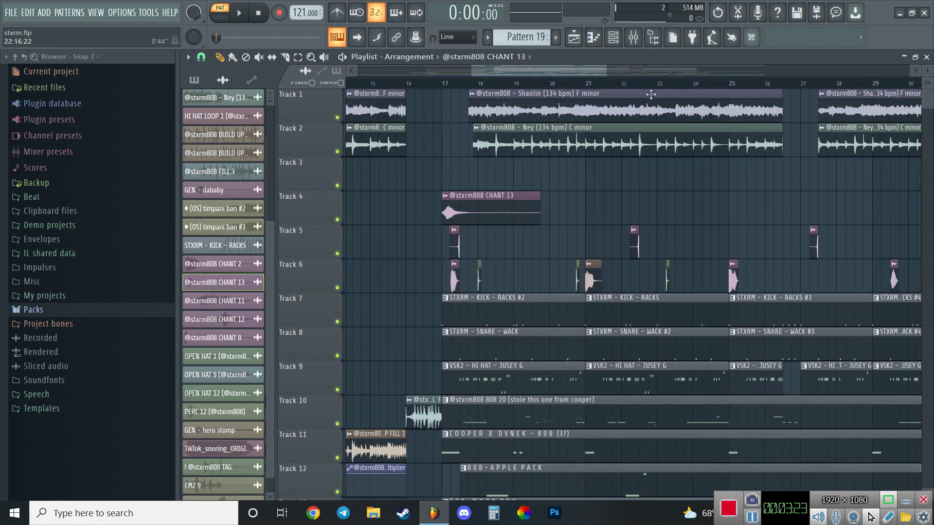
pyautogui.scroll(-2, 507, 358)
pyautogui.doubleClick(506, 354)
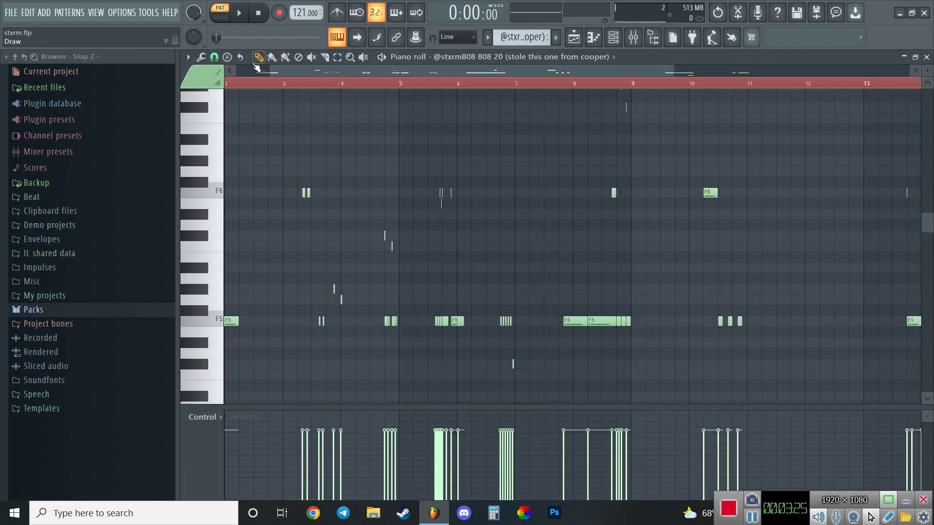
pyautogui.scroll(5, 252, 85)
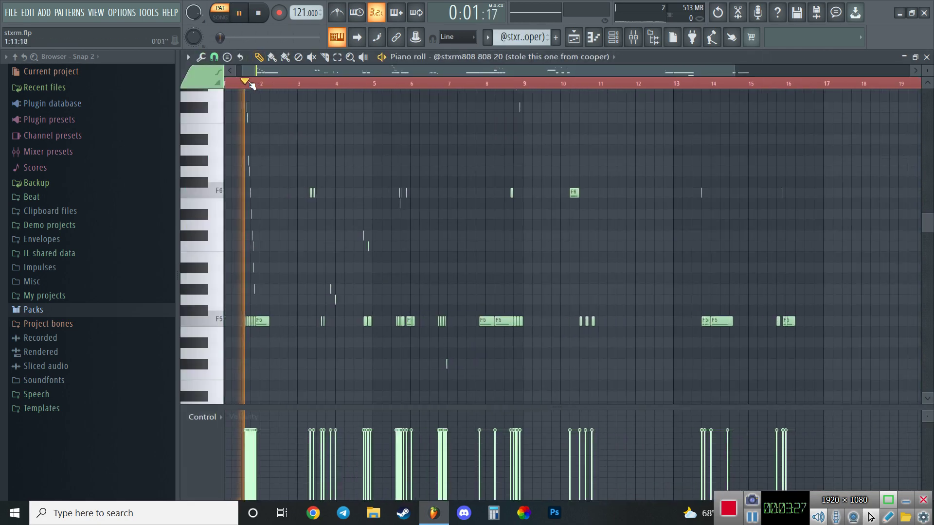
pyautogui.scroll(1, 252, 85)
pyautogui.scroll(3, 308, 221)
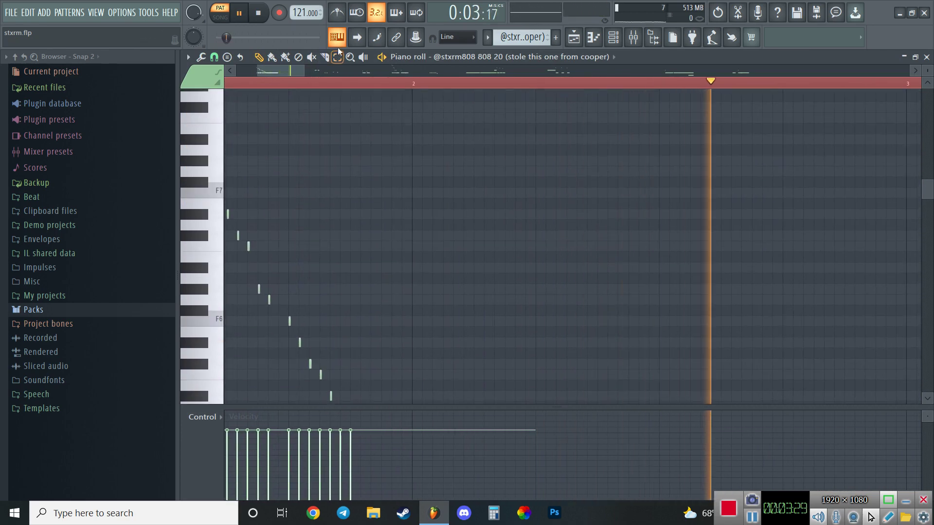
# Examine the 808 20 pattern's short descending notes before bar 2 and its note group around bars 5 and 6
pyautogui.moveTo(283, 71); pyautogui.dragTo(274, 72)
pyautogui.scroll(-1, 402, 203)
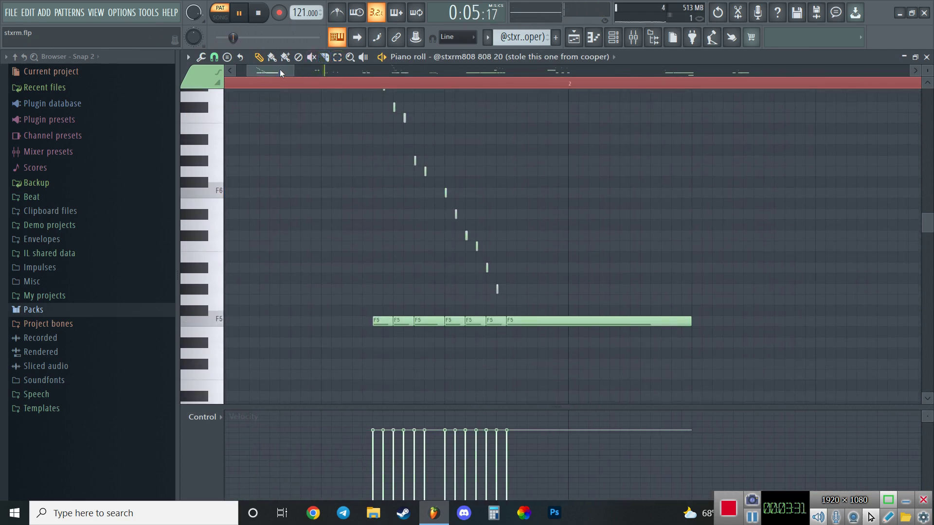
pyautogui.moveTo(280, 73); pyautogui.dragTo(420, 97)
pyautogui.scroll(4, 374, 188)
pyautogui.scroll(-3, 373, 188)
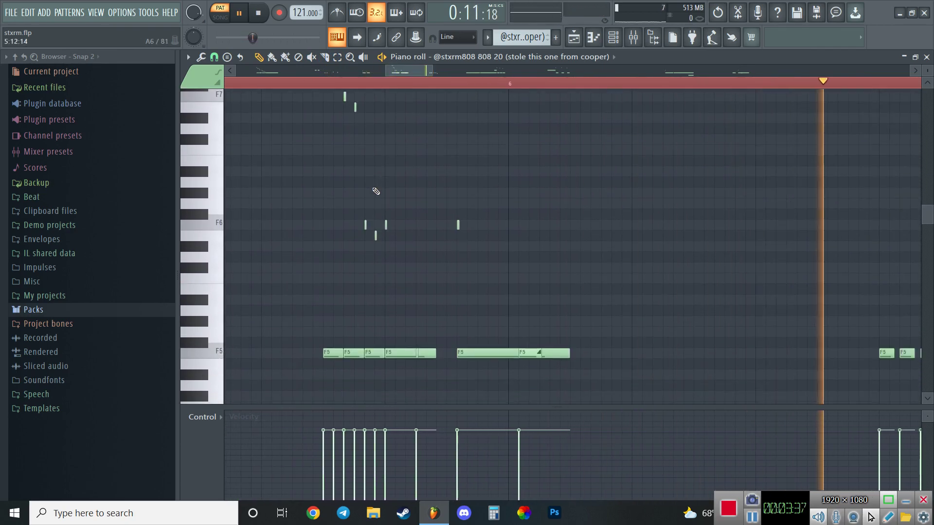
pyautogui.scroll(-2, 404, 194)
pyautogui.scroll(6, 358, 178)
pyautogui.scroll(-5, 385, 146)
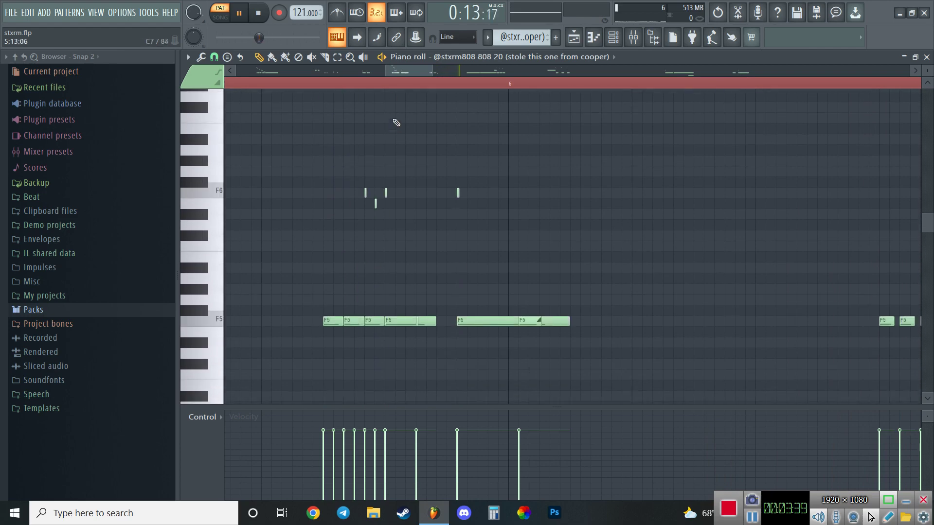
# Examine the 808 20 pattern's notes across bars 10 to 12, including the octave jump from F6 to F5
pyautogui.moveTo(401, 75); pyautogui.dragTo(617, 86)
pyautogui.scroll(2, 436, 247)
pyautogui.scroll(4, 433, 246)
pyautogui.scroll(-6, 451, 225)
pyautogui.scroll(-4, 617, 86)
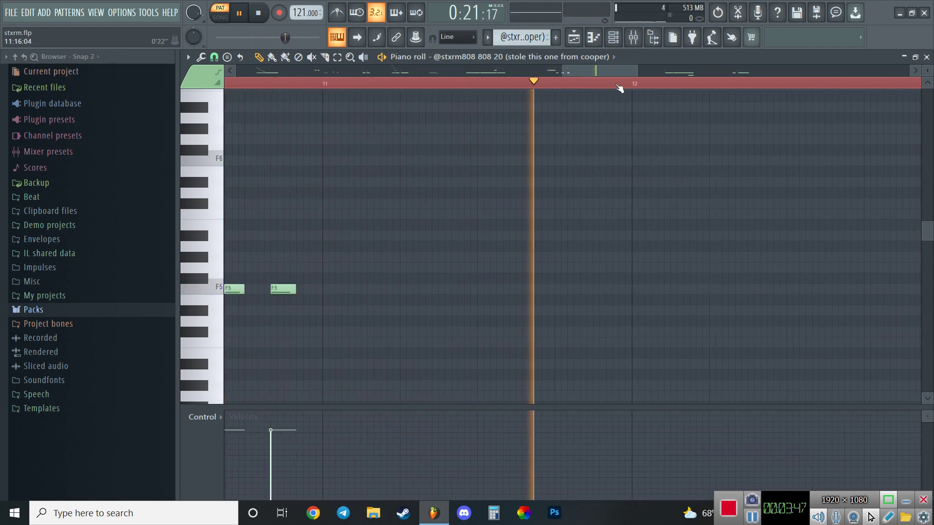
pyautogui.scroll(5, 463, 234)
pyautogui.scroll(-6, 510, 232)
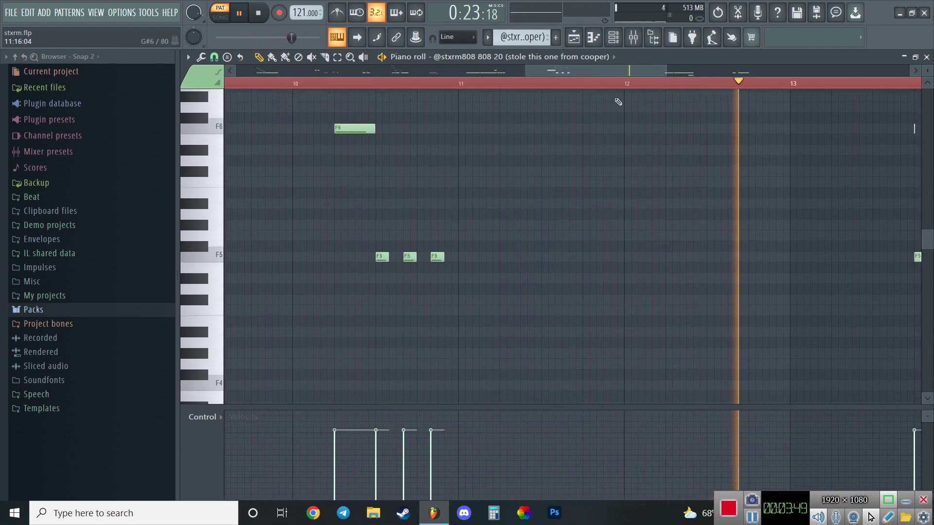
# Examine the 808 20 pattern's notes from bar 13 to bar 16, then close the piano roll and stop playback
pyautogui.moveTo(607, 72); pyautogui.dragTo(628, 73)
pyautogui.scroll(5, 636, 83)
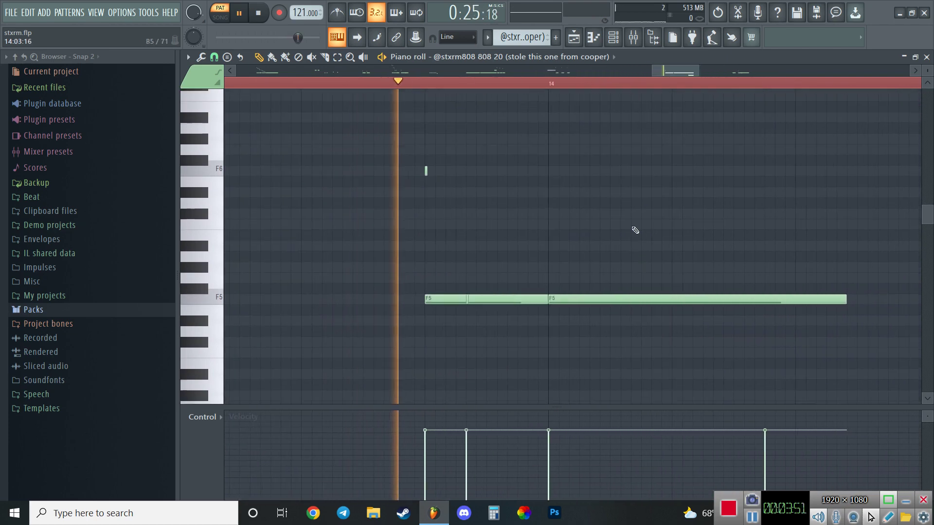
pyautogui.scroll(2, 635, 229)
pyautogui.scroll(-6, 636, 230)
pyautogui.scroll(-4, 649, 75)
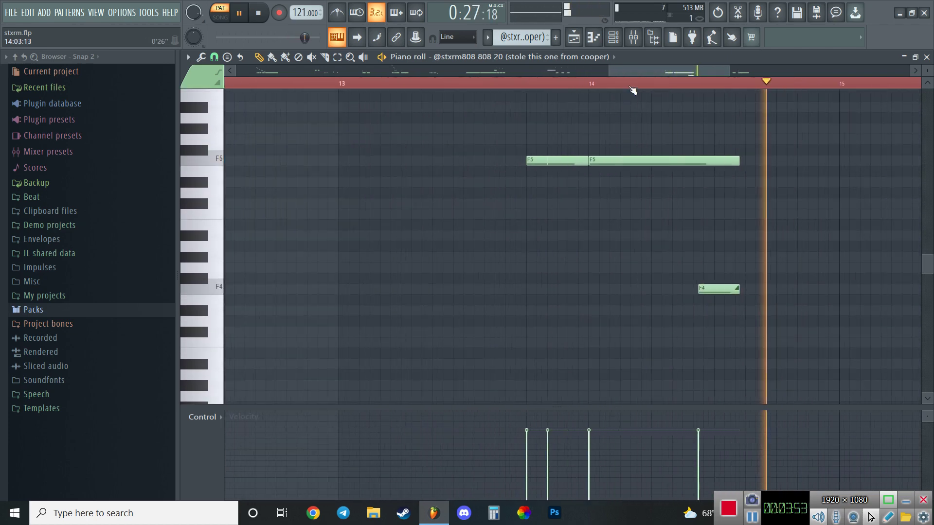
pyautogui.moveTo(649, 75); pyautogui.dragTo(734, 79)
pyautogui.scroll(4, 587, 86)
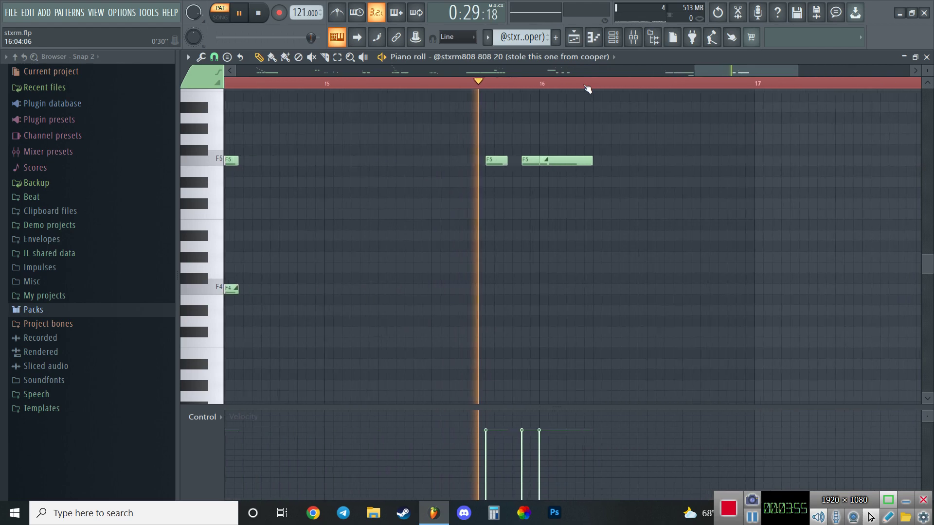
pyautogui.click(927, 57)
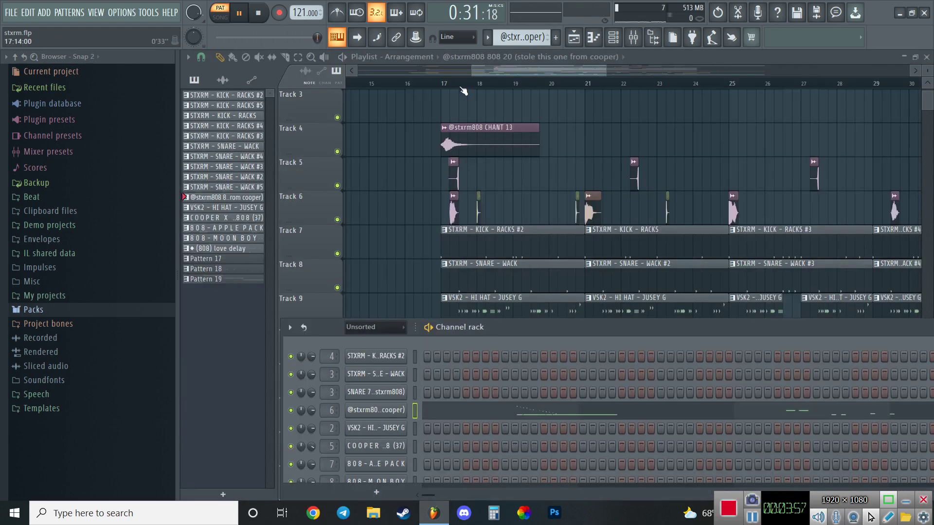
pyautogui.click(490, 74)
pyautogui.press('space')
# Open the COOPER X DVNEK - 808 (37) pattern from Track 11 and listen to its notes around bars 3 and 5
pyautogui.scroll(-2, 492, 182)
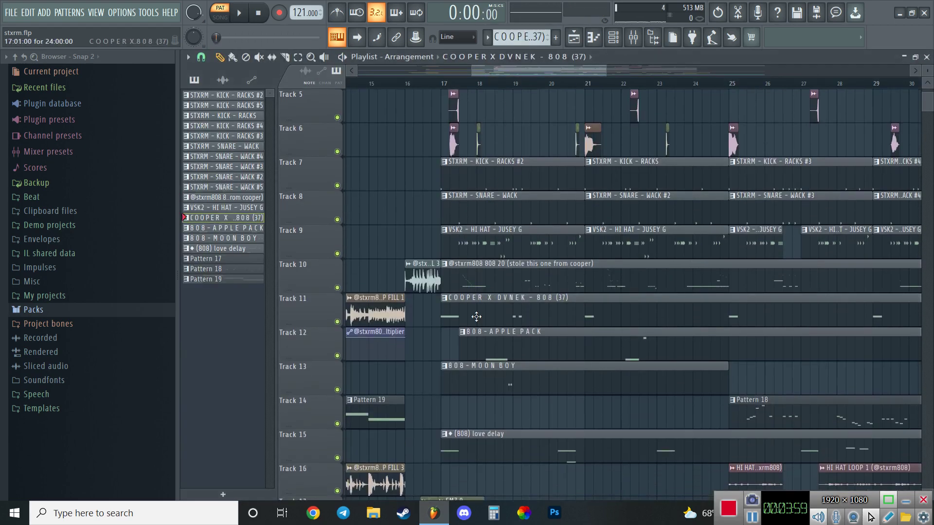
pyautogui.doubleClick(476, 317)
pyautogui.press('space')
pyautogui.scroll(-3, 319, 84)
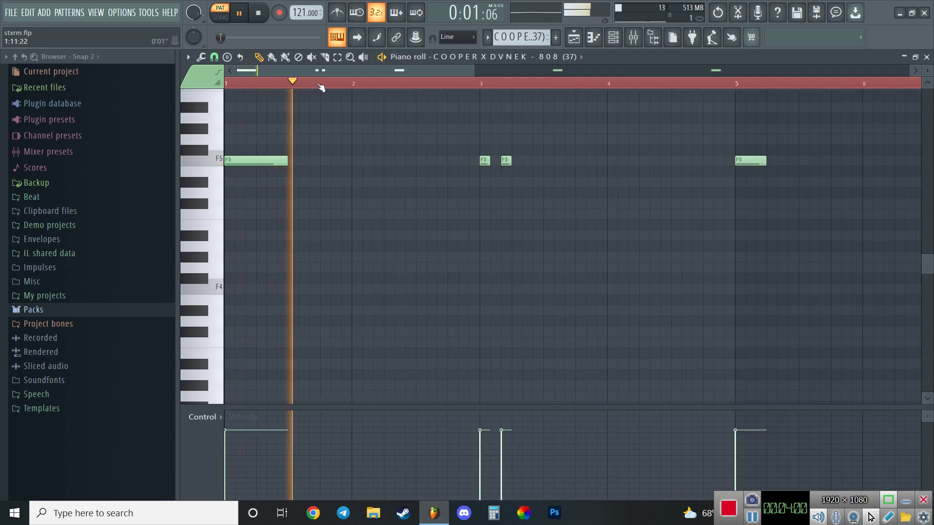
pyautogui.click(412, 83)
pyautogui.scroll(-1, 564, 84)
pyautogui.click(556, 84)
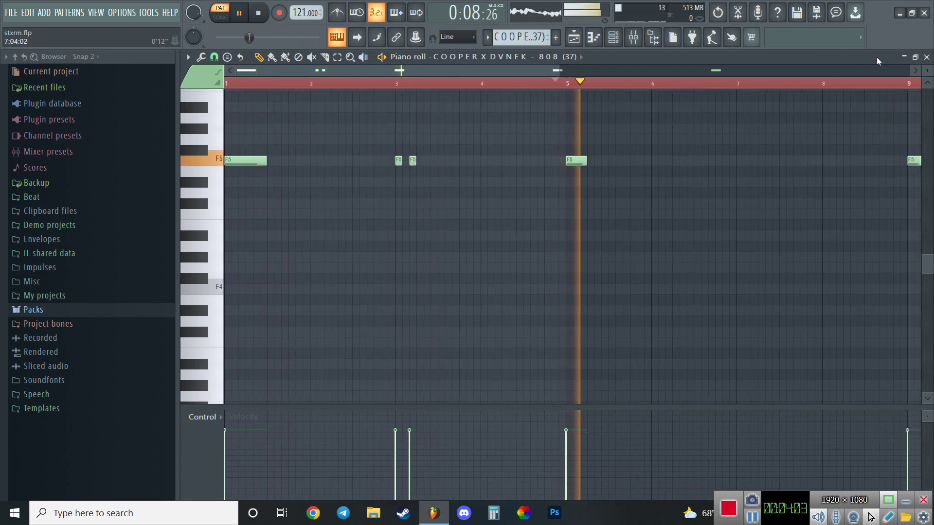
pyautogui.click(926, 58)
pyautogui.press('space')
# Open the 808 - APPLE PACK pattern from Track 12 and listen to its notes from bars 2 and 6
pyautogui.click(527, 76)
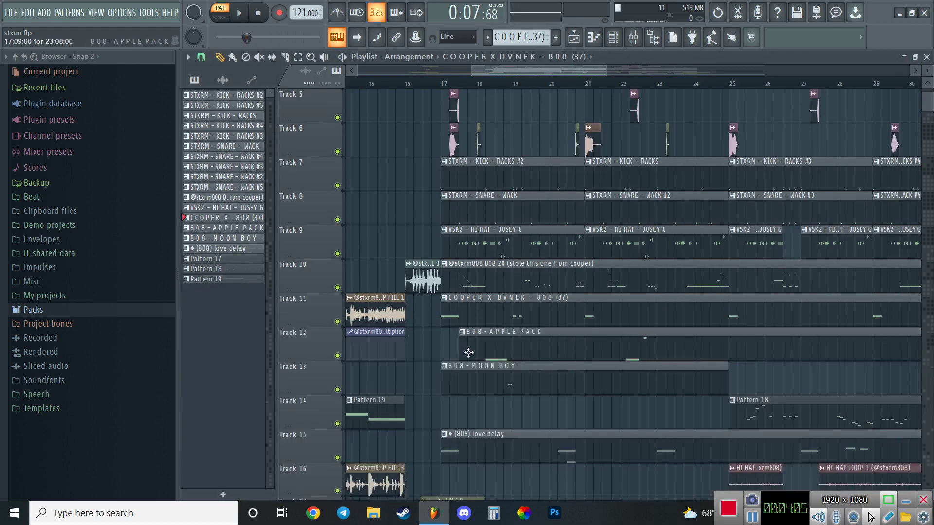
pyautogui.doubleClick(469, 353)
pyautogui.press('space')
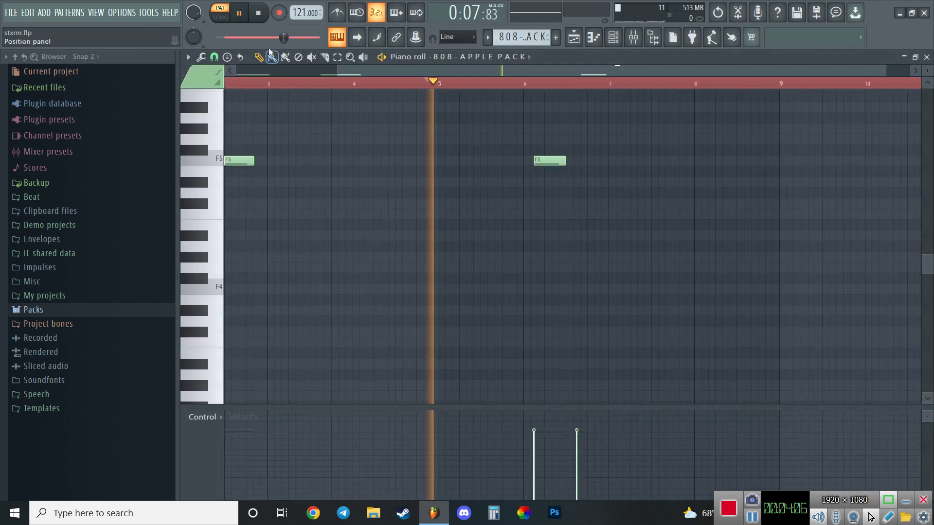
pyautogui.scroll(-1, 356, 86)
pyautogui.click(356, 85)
pyautogui.click(313, 84)
pyautogui.scroll(4, 506, 112)
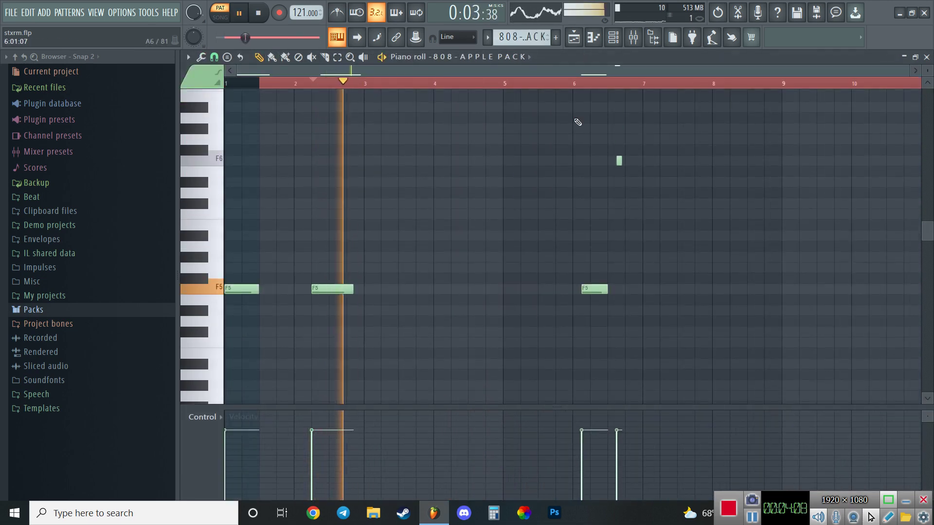
pyautogui.click(584, 85)
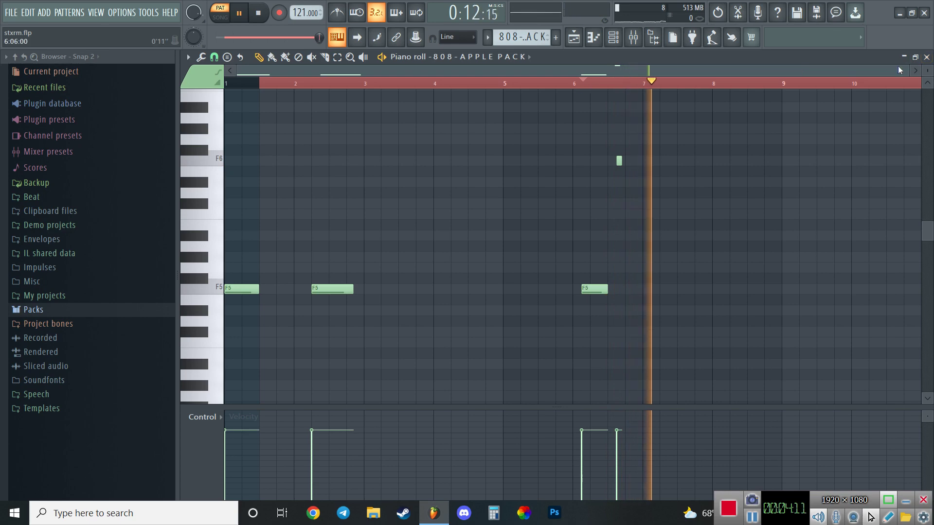
pyautogui.click(926, 57)
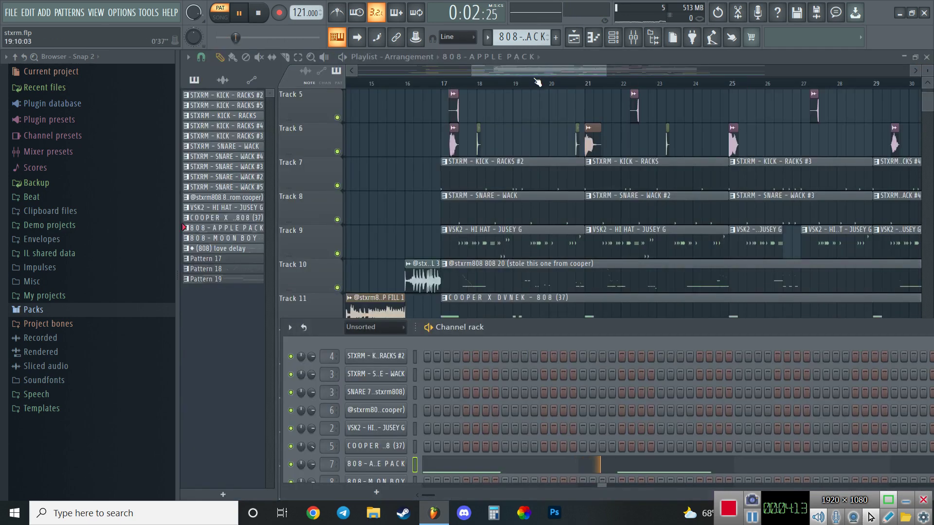
pyautogui.click(532, 83)
# Open the (808) love delay pattern from Track 15 and listen to its notes around bars 4 and 7
pyautogui.scroll(-4, 516, 273)
pyautogui.press('space')
pyautogui.doubleClick(507, 304)
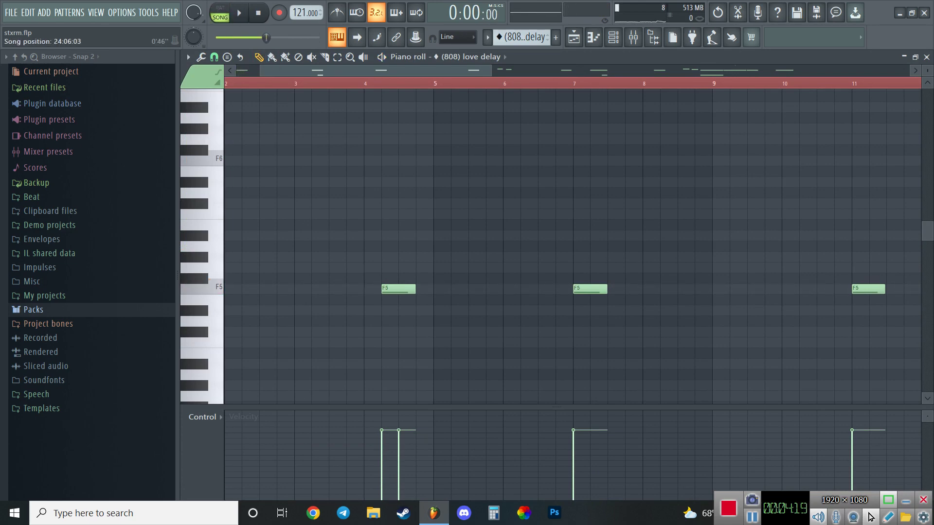
pyautogui.scroll(-4, 272, 87)
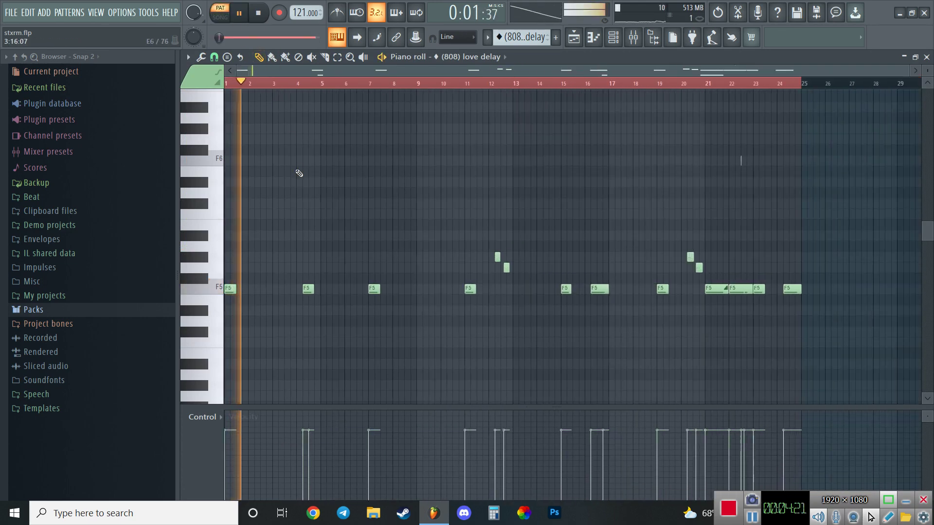
pyautogui.scroll(-3, 298, 172)
pyautogui.click(293, 87)
pyautogui.scroll(5, 296, 89)
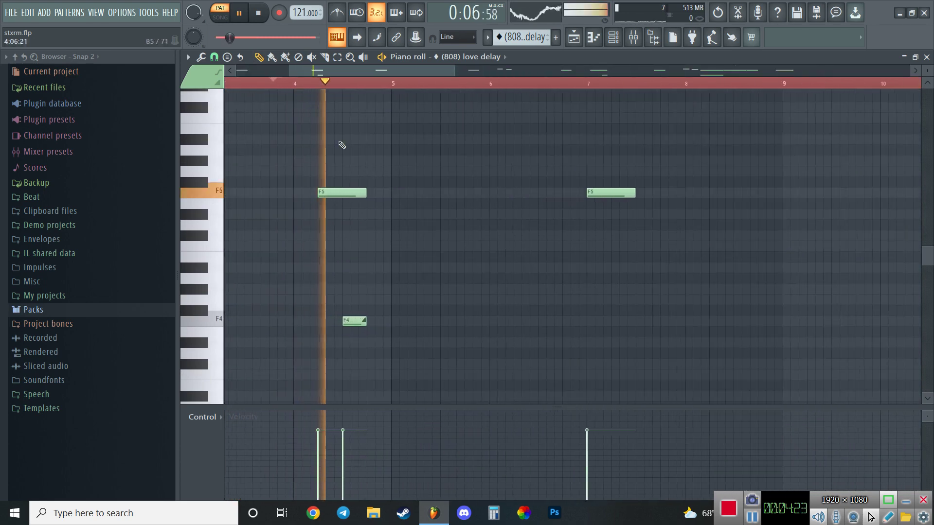
pyautogui.click(581, 86)
pyautogui.scroll(-3, 584, 83)
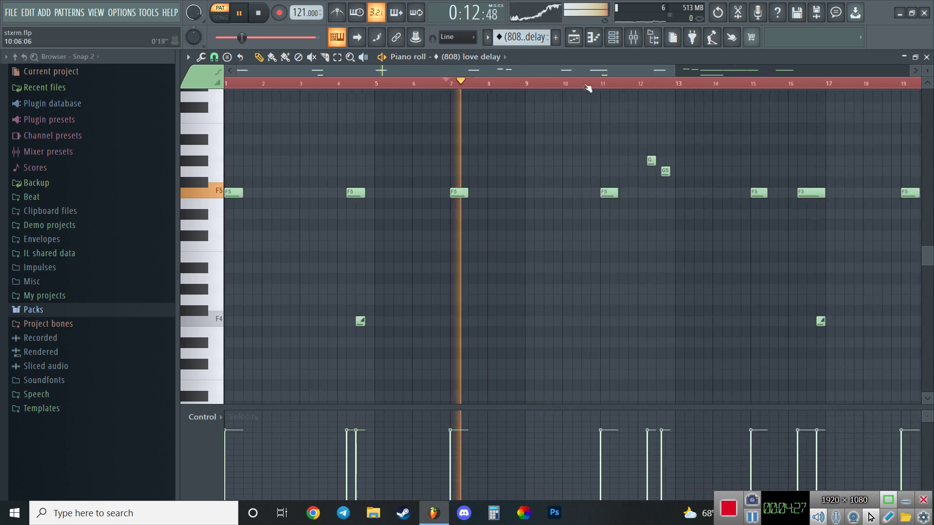
# Listen to the love delay pattern's notes from bar 11 and from bar 15
pyautogui.click(599, 86)
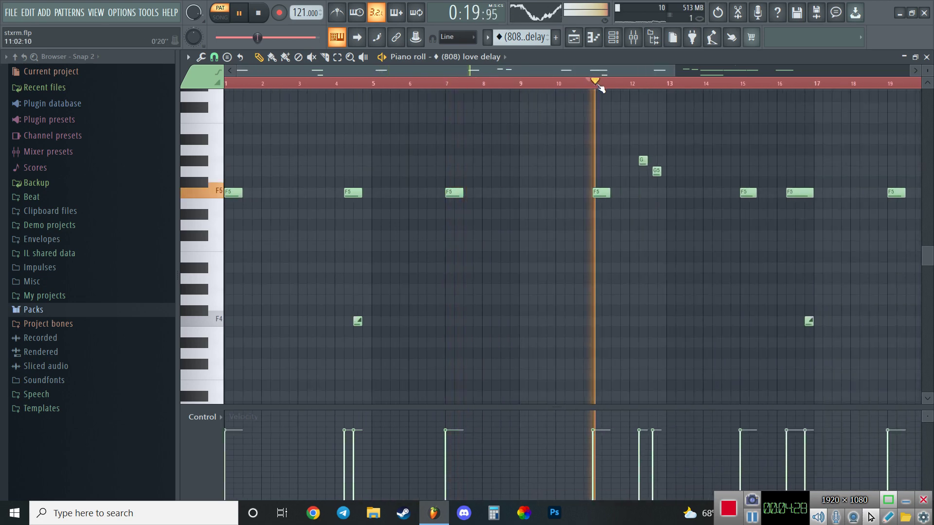
pyautogui.scroll(2, 586, 75)
pyautogui.moveTo(586, 75); pyautogui.dragTo(615, 79)
pyautogui.click(633, 86)
pyautogui.scroll(2, 732, 86)
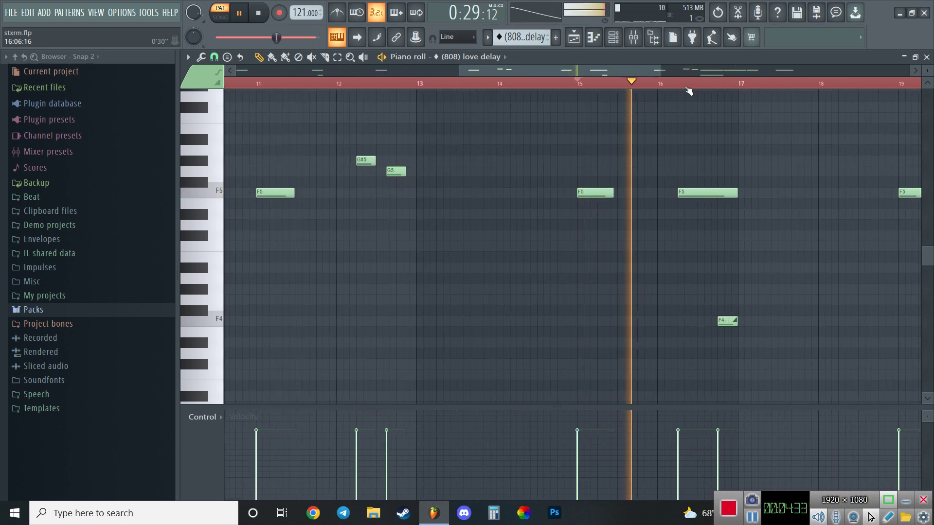
# Listen to the love delay pattern's notes from bar 19 through bar 24, then stop playback and close the piano roll
pyautogui.moveTo(606, 72); pyautogui.dragTo(702, 76)
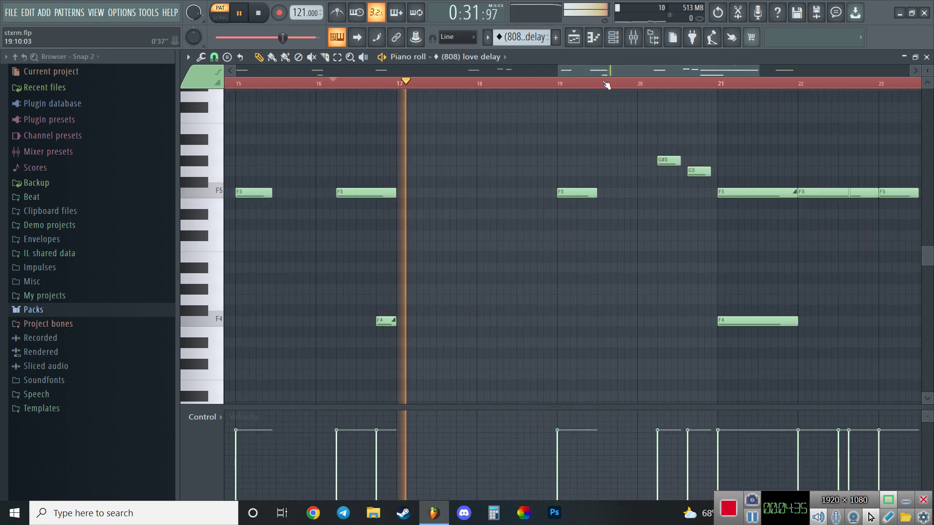
pyautogui.click(561, 83)
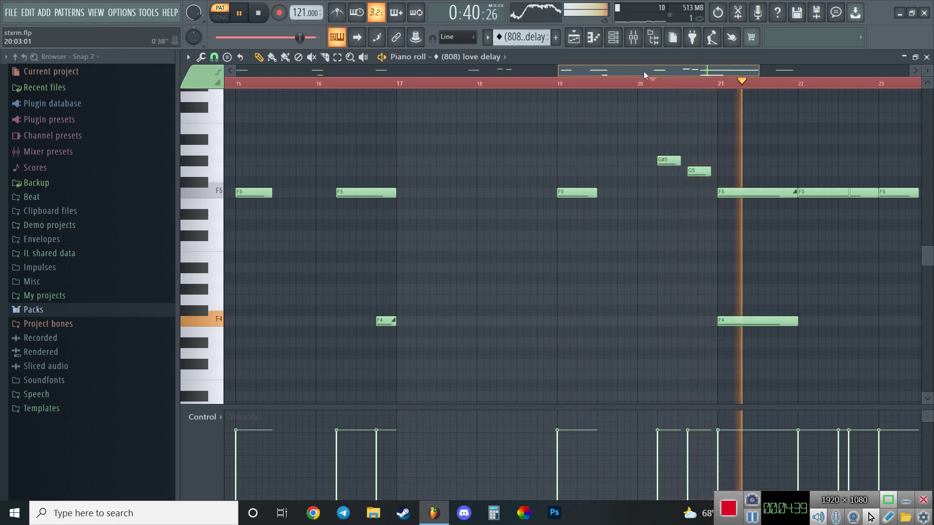
pyautogui.moveTo(643, 71); pyautogui.dragTo(713, 73)
pyautogui.scroll(2, 688, 182)
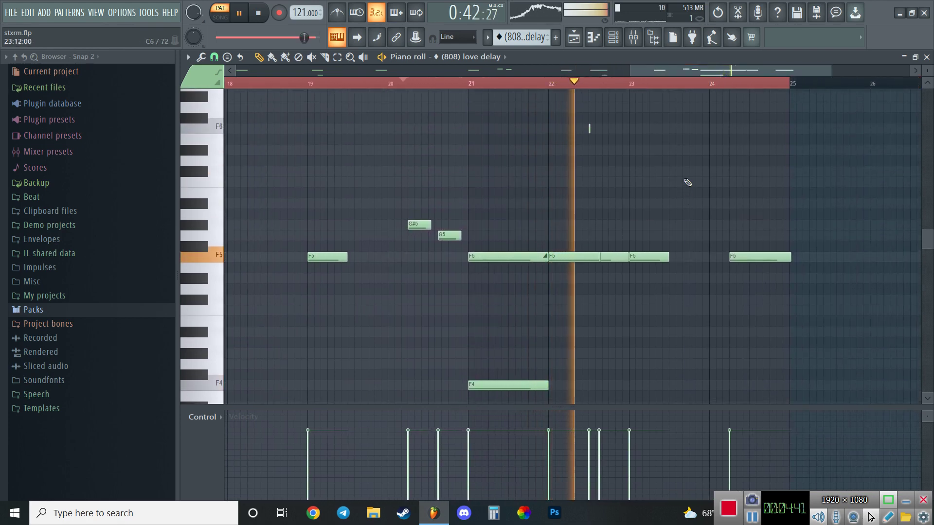
pyautogui.scroll(3, 679, 204)
pyautogui.scroll(-2, 674, 222)
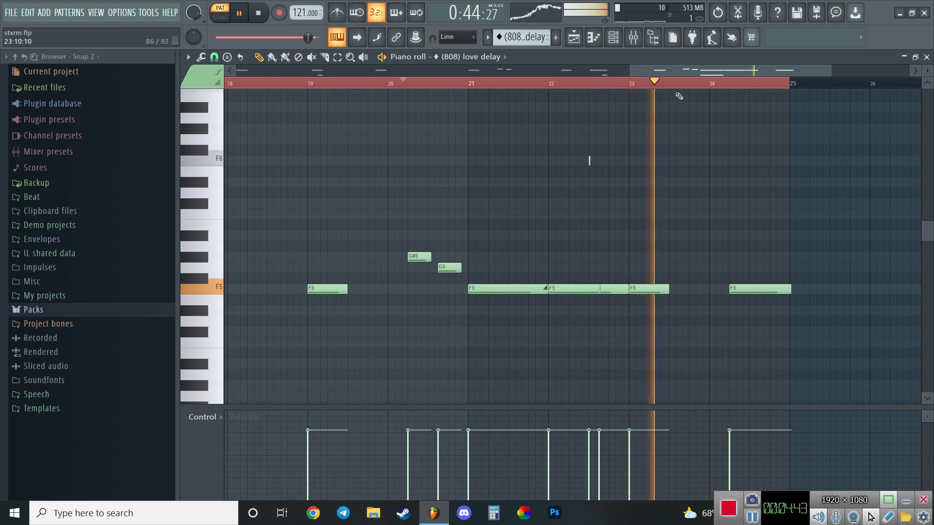
pyautogui.moveTo(669, 70); pyautogui.dragTo(721, 76)
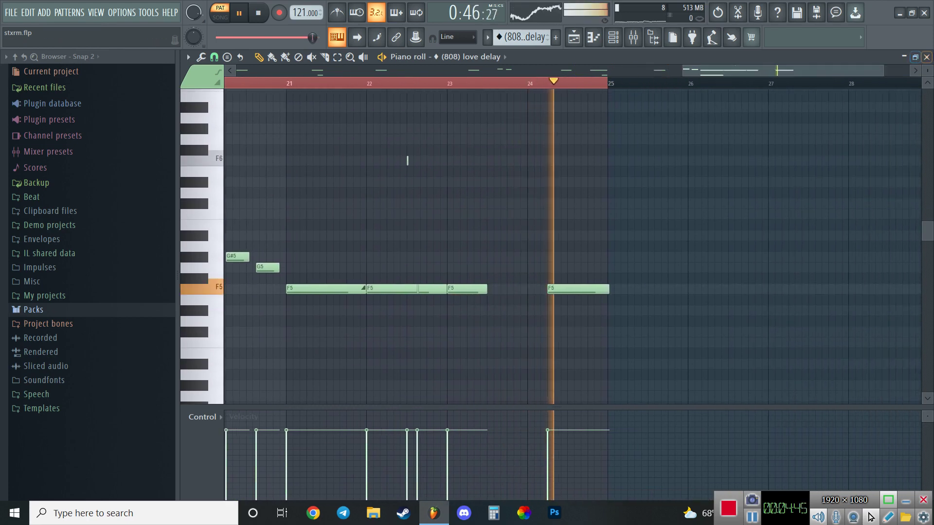
pyautogui.scroll(-5, 856, 125)
pyautogui.press('space')
pyautogui.click(927, 58)
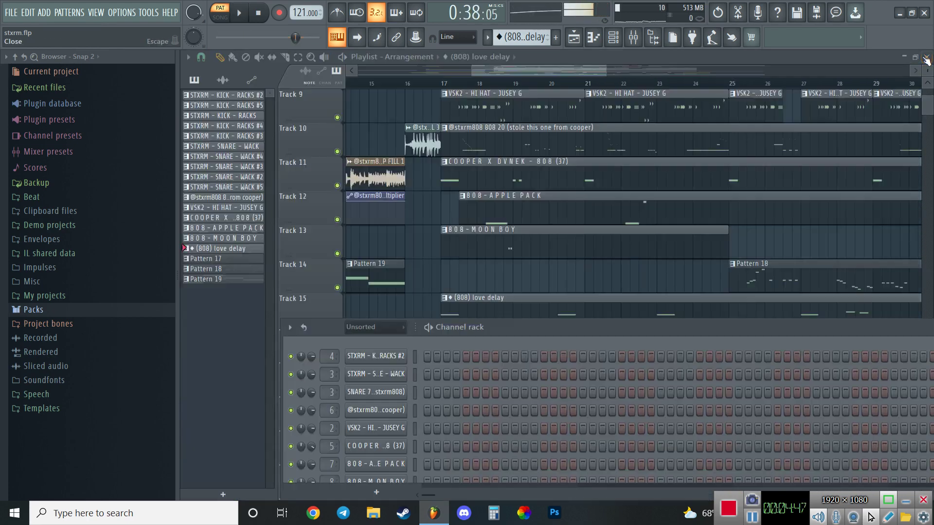
# Open the mixer and examine the 808 1 track's Parametric EQ 2, WaveShaper, Stereo Enhancer, Compressor, Hardcore and Limiter effects
pyautogui.press('F6')
pyautogui.scroll(-2, 558, 224)
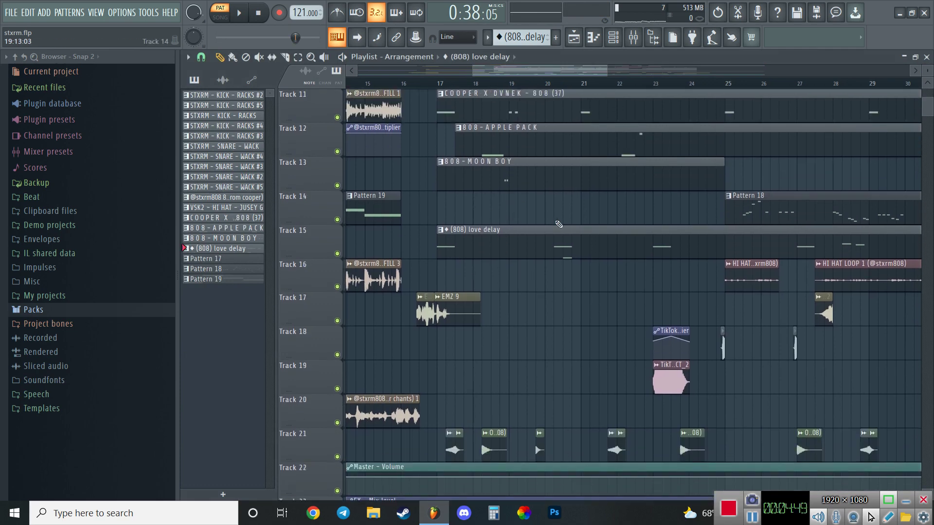
pyautogui.click(633, 37)
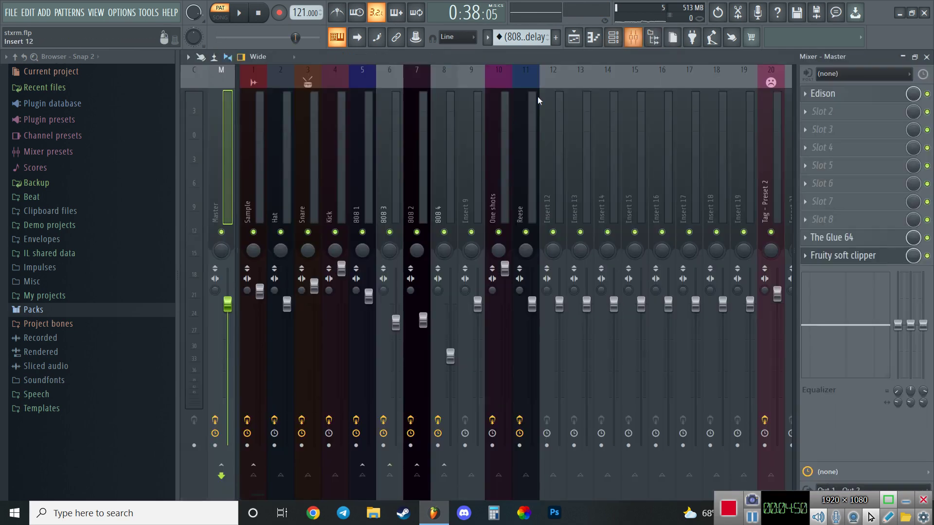
pyautogui.click(347, 176)
pyautogui.click(355, 176)
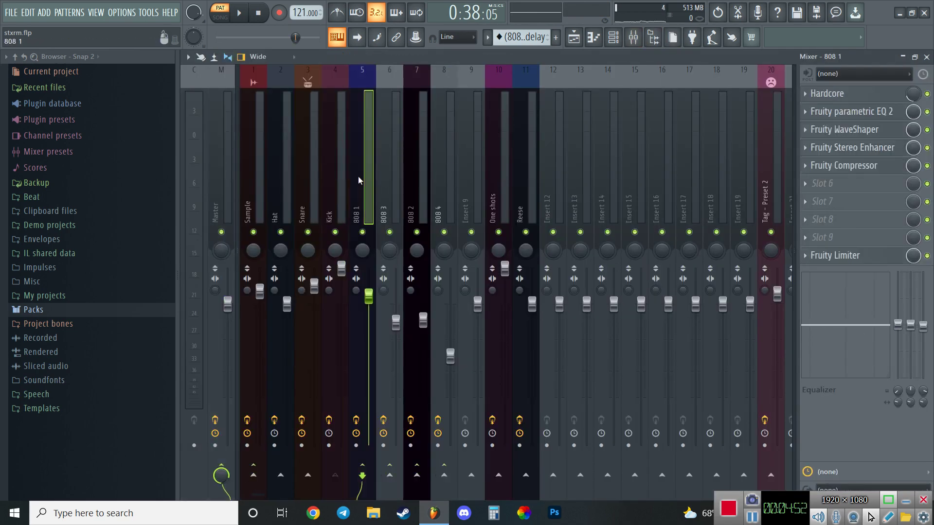
pyautogui.click(844, 112)
pyautogui.click(844, 128)
pyautogui.click(844, 147)
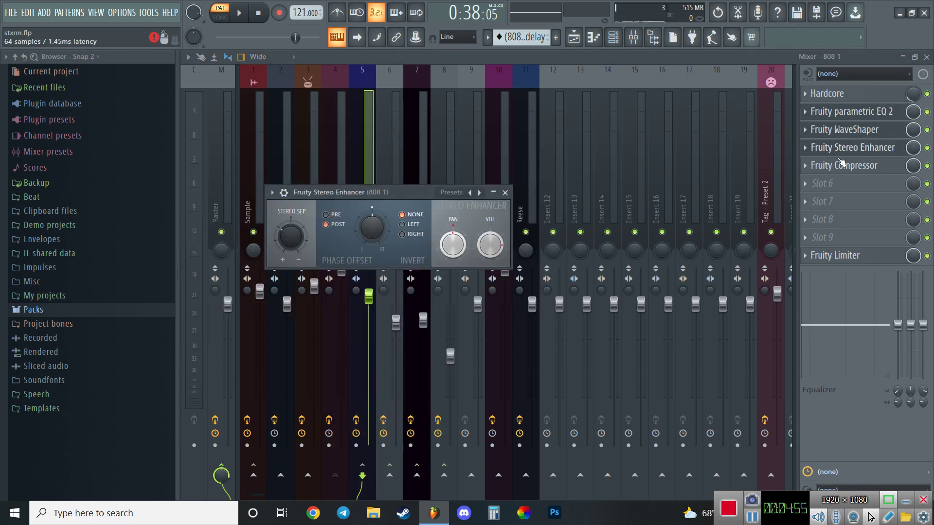
pyautogui.click(840, 166)
pyautogui.click(837, 99)
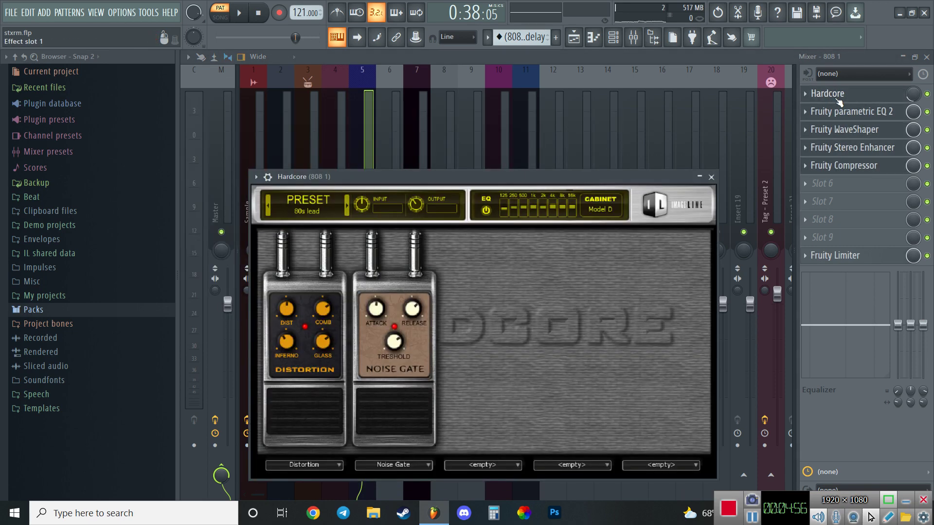
pyautogui.click(820, 257)
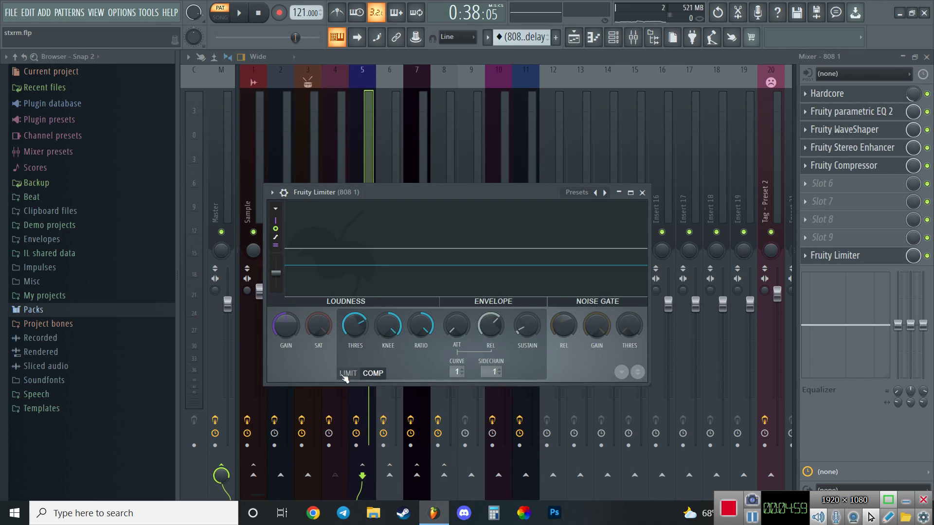
pyautogui.click(642, 193)
# Check the Kick track, examine the Fast Dist and Parametric EQ 2 effects on the 808 3 track, then return to the playlist
pyautogui.click(333, 167)
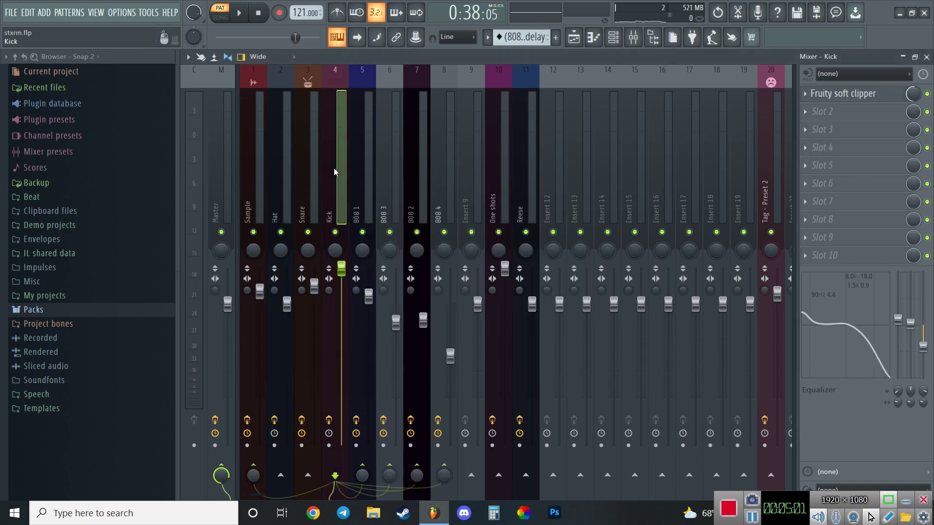
pyautogui.click(357, 174)
pyautogui.click(380, 180)
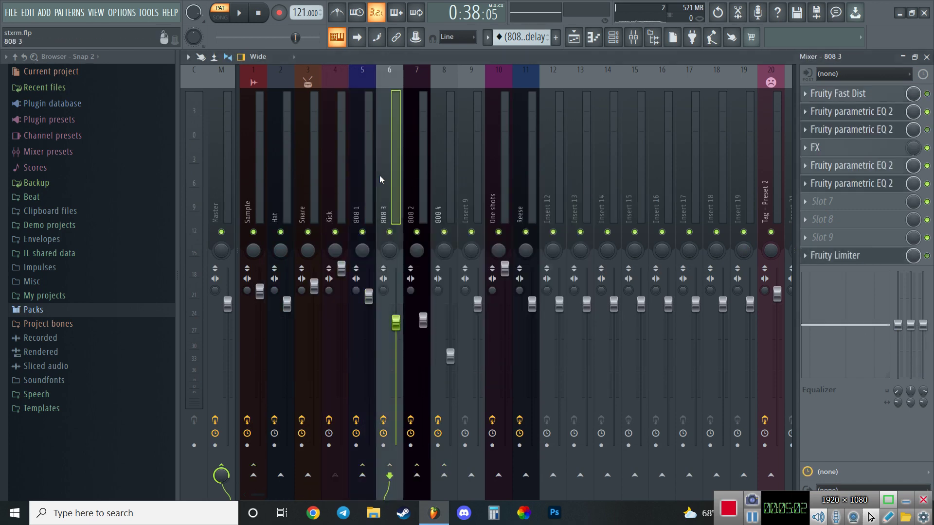
pyautogui.click(835, 186)
pyautogui.click(835, 172)
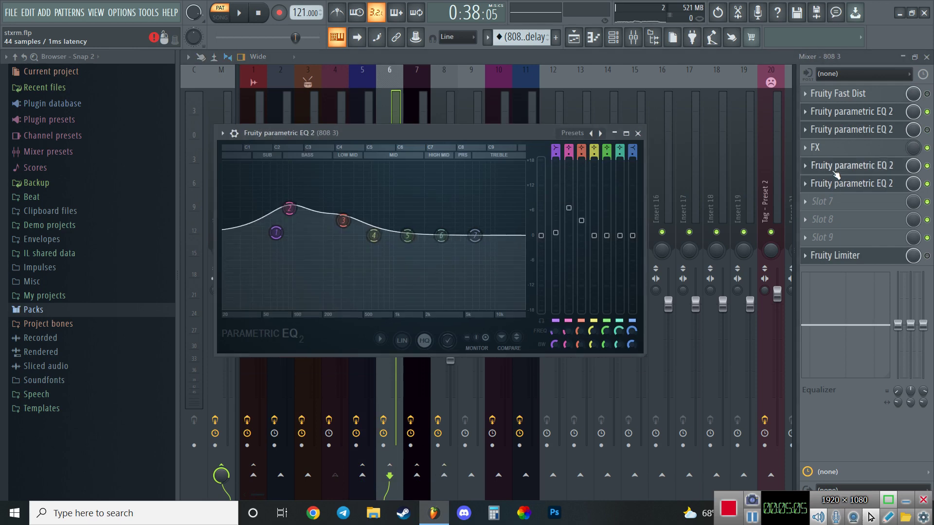
pyautogui.click(834, 140)
pyautogui.click(857, 94)
pyautogui.click(840, 115)
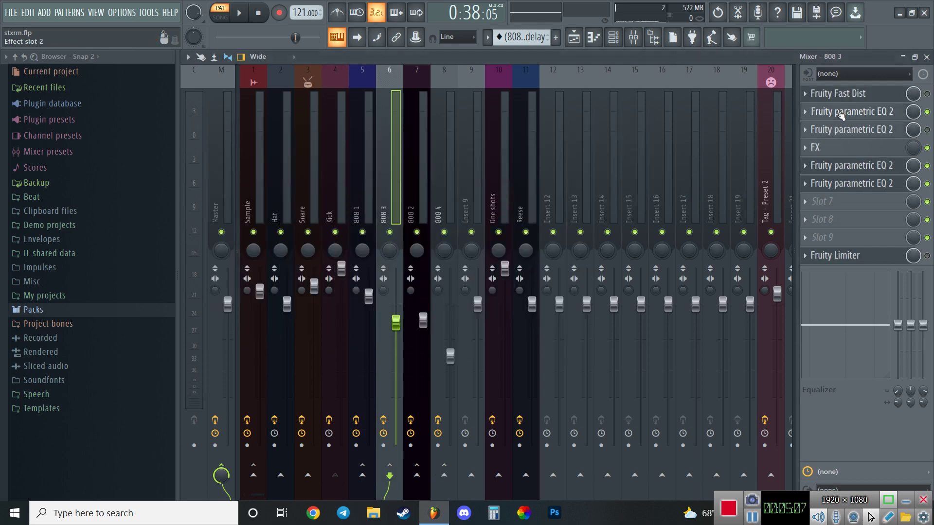
pyautogui.click(843, 129)
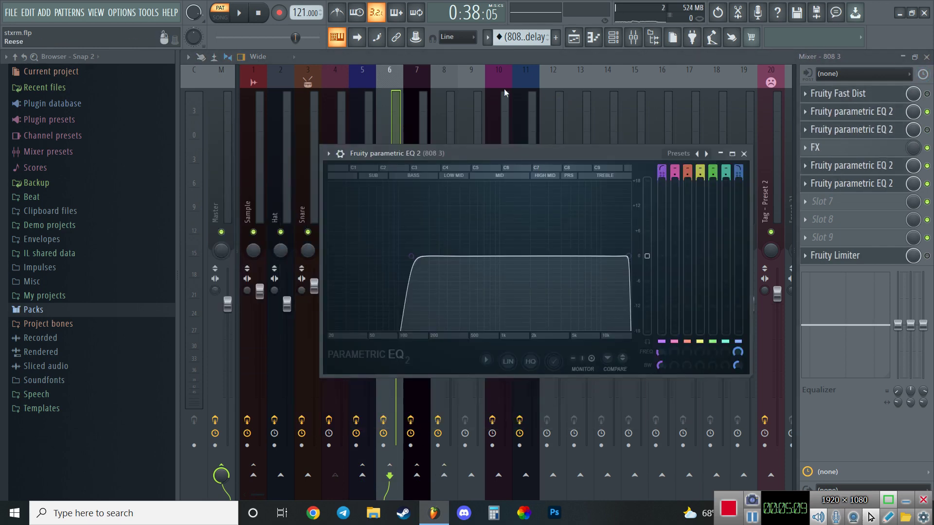
pyautogui.click(383, 110)
pyautogui.click(927, 57)
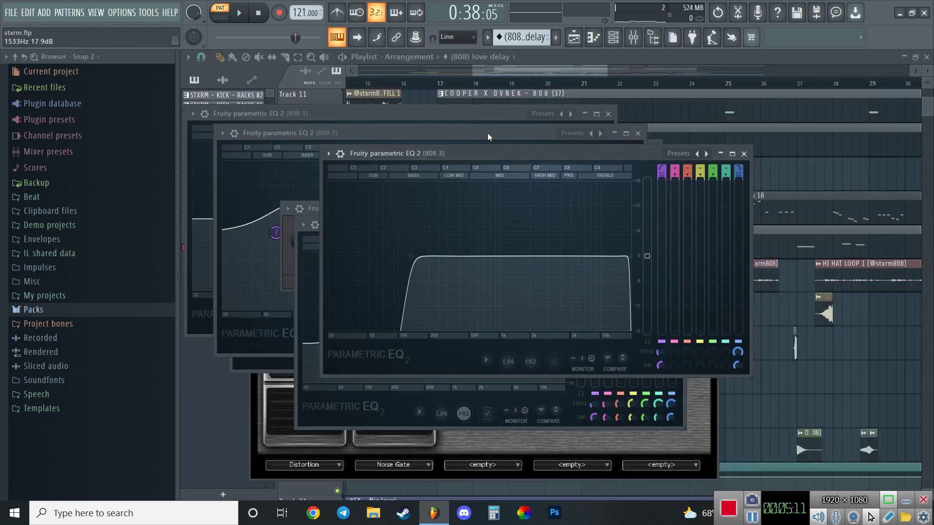
pyautogui.click(487, 77)
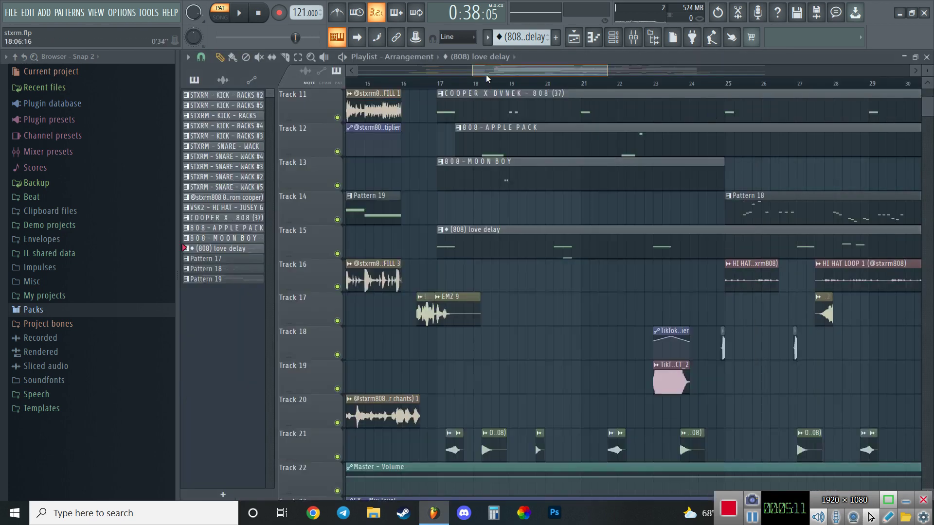
pyautogui.click(614, 39)
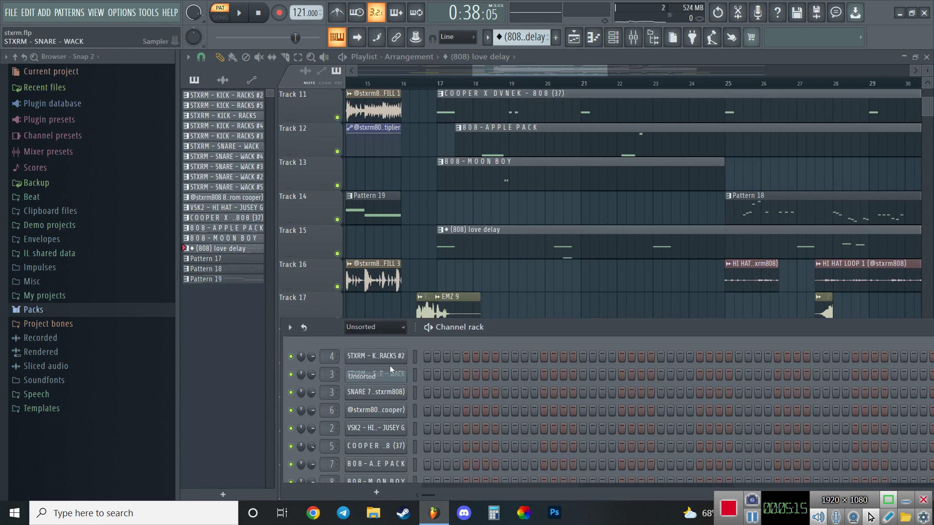
pyautogui.moveTo(463, 324); pyautogui.dragTo(438, 217)
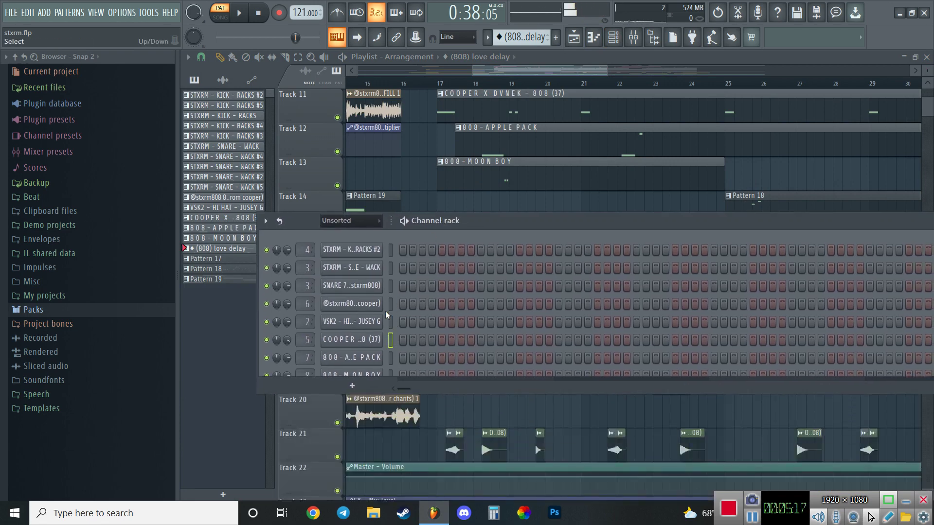
pyautogui.scroll(-1, 389, 346)
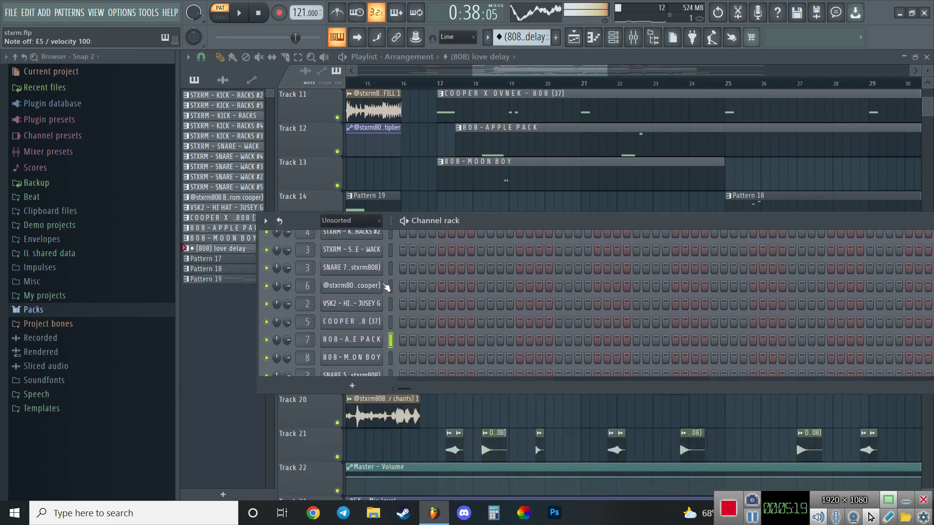
pyautogui.scroll(1, 386, 287)
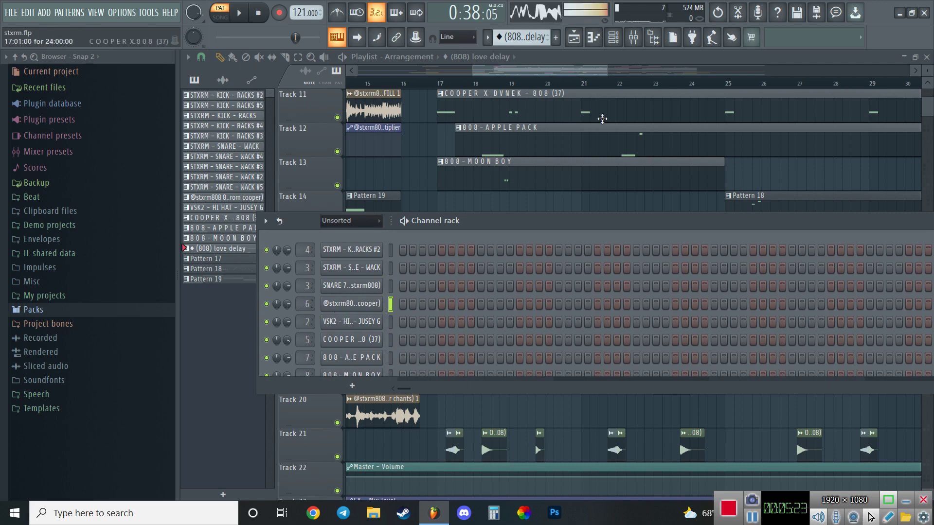
# Examine the 808 3 track's Parametric EQ 2 curves in the mixer while playing 808 notes, then return to the playlist
pyautogui.click(630, 39)
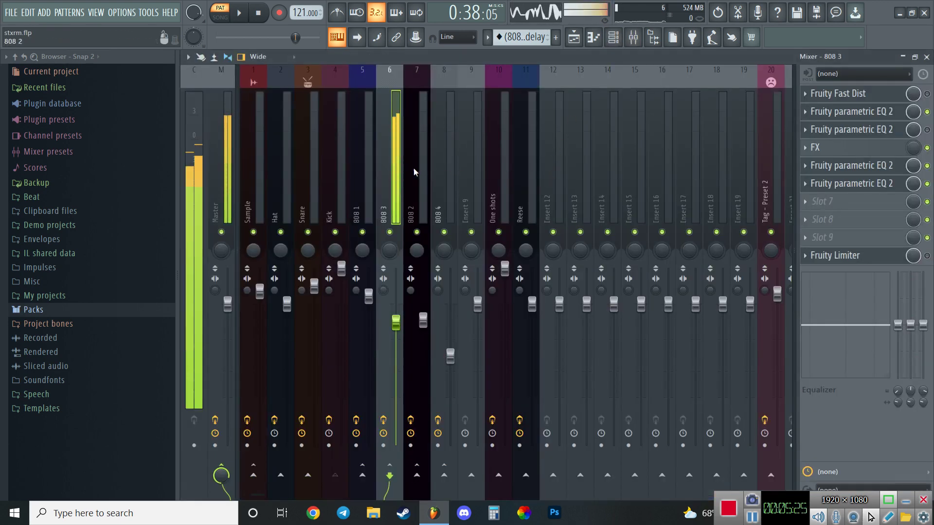
pyautogui.click(852, 130)
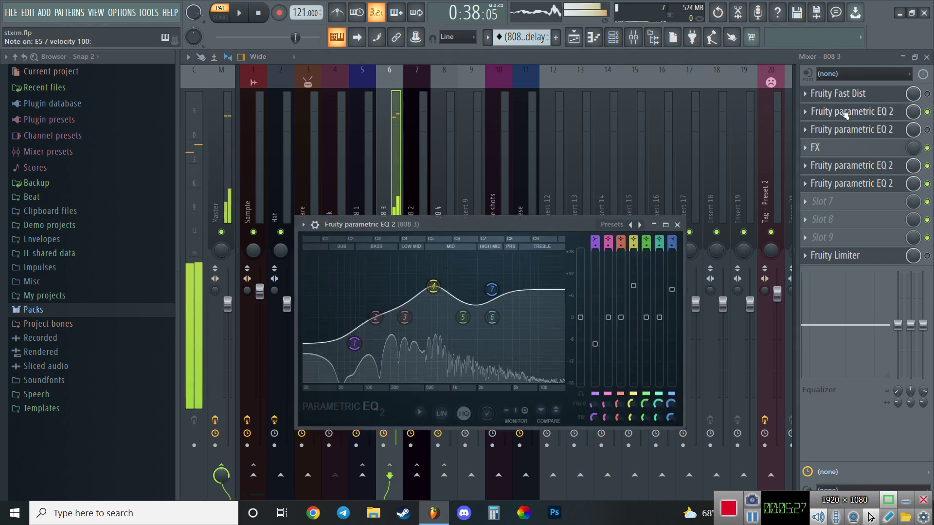
pyautogui.click(856, 166)
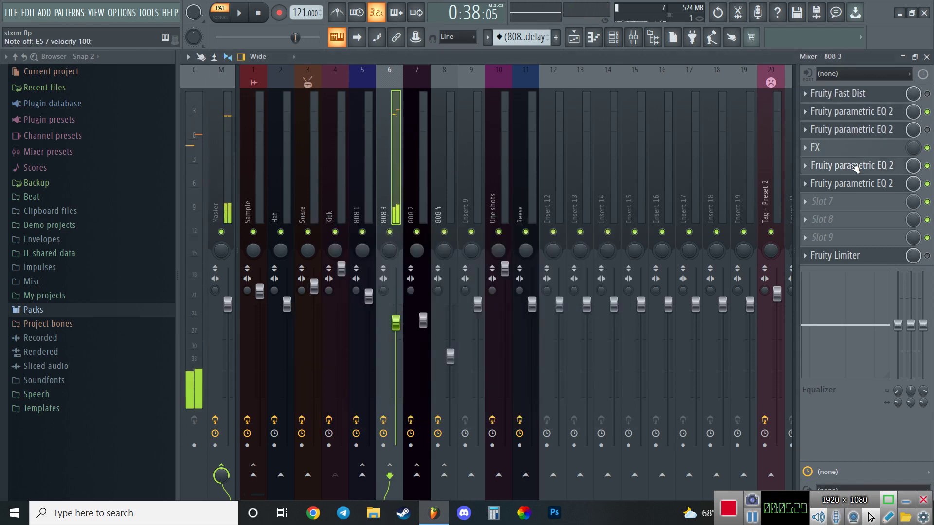
pyautogui.click(851, 184)
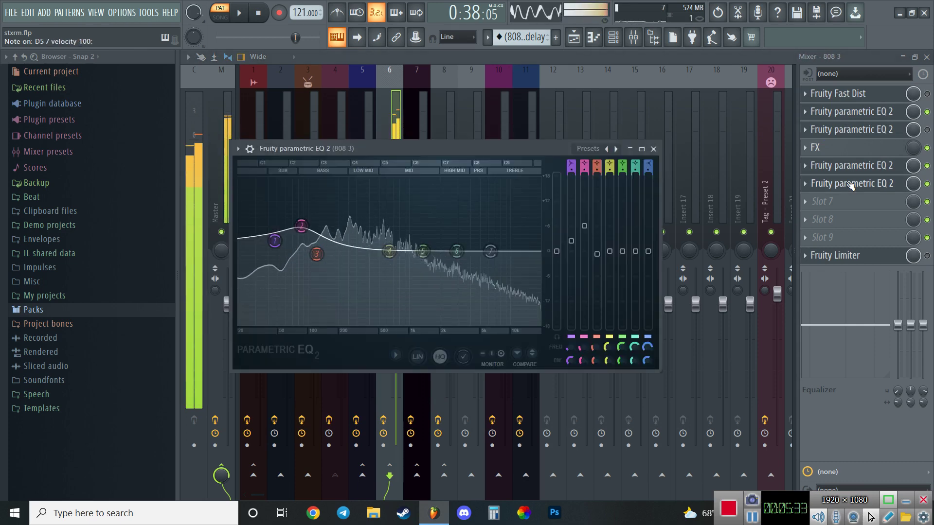
pyautogui.click(654, 149)
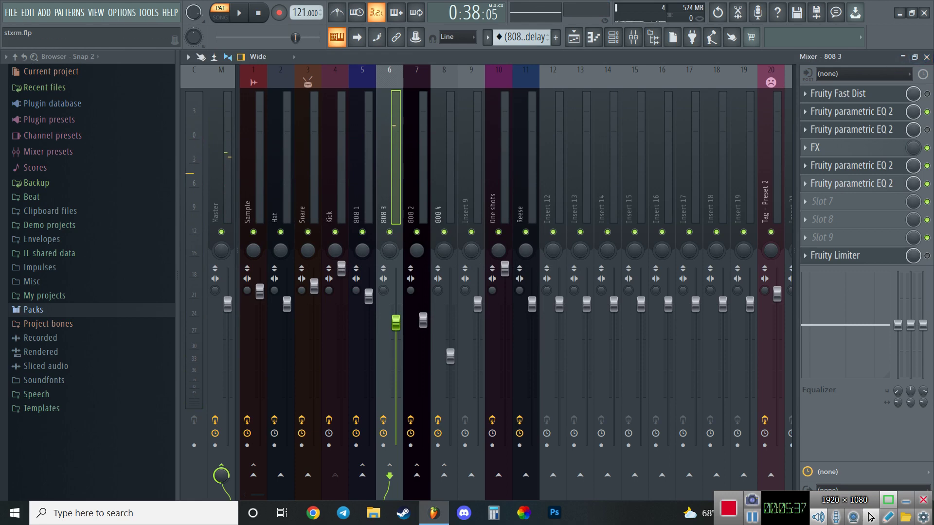
pyautogui.click(927, 57)
pyautogui.click(520, 72)
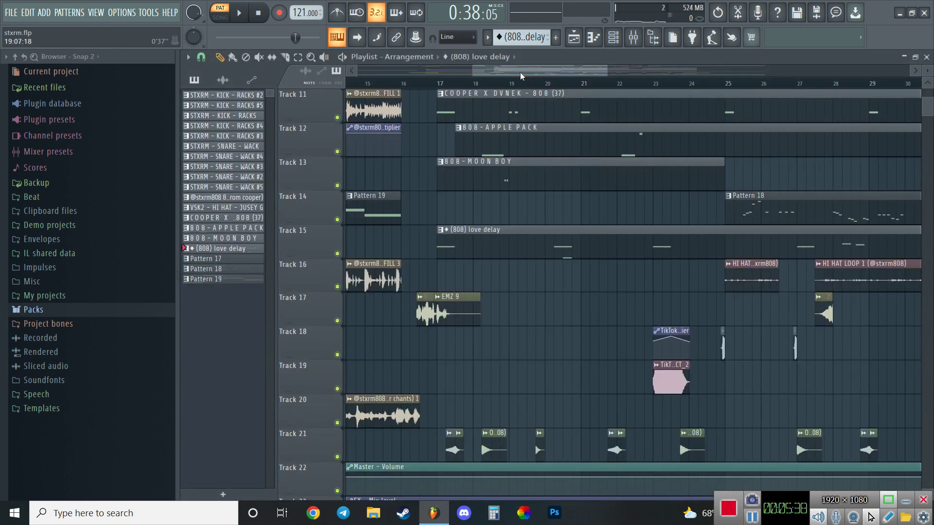
# Show the channel rack and audition the 808-MOON BOY and (808) love delay channels
pyautogui.click(601, 40)
pyautogui.click(391, 359)
pyautogui.scroll(-1, 392, 358)
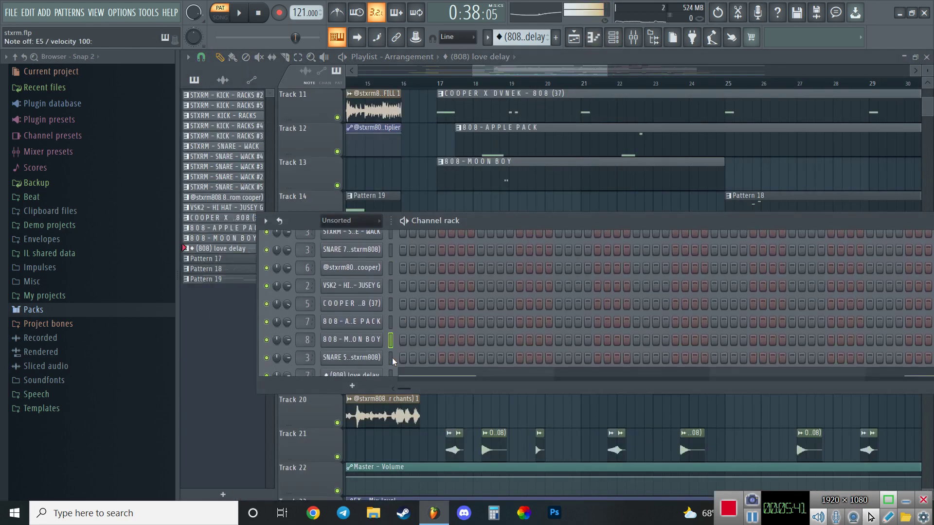
pyautogui.scroll(-2, 389, 350)
pyautogui.click(390, 341)
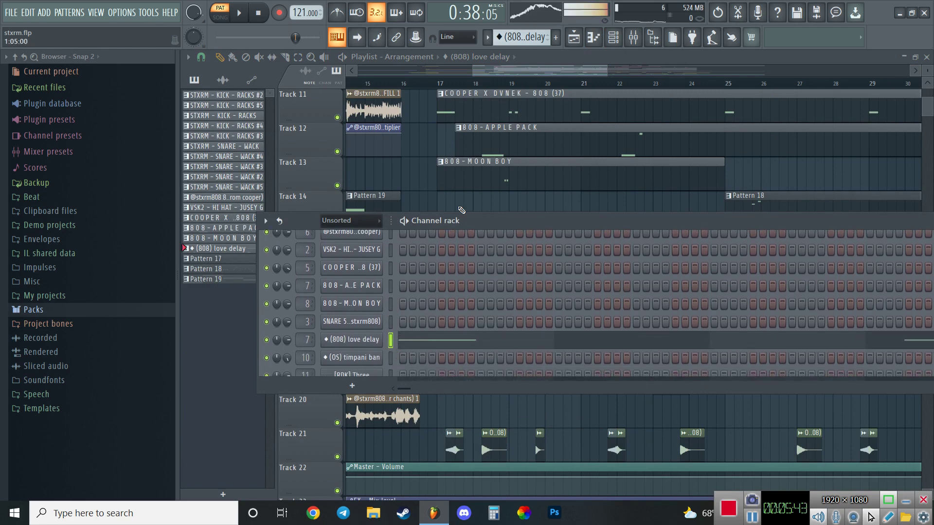
# Examine the 808 2 mixer track's Soundgoodizer, Hardcore, Parametric EQ 2, Bass Boost and Limiter effects, then return to the playlist
pyautogui.click(633, 38)
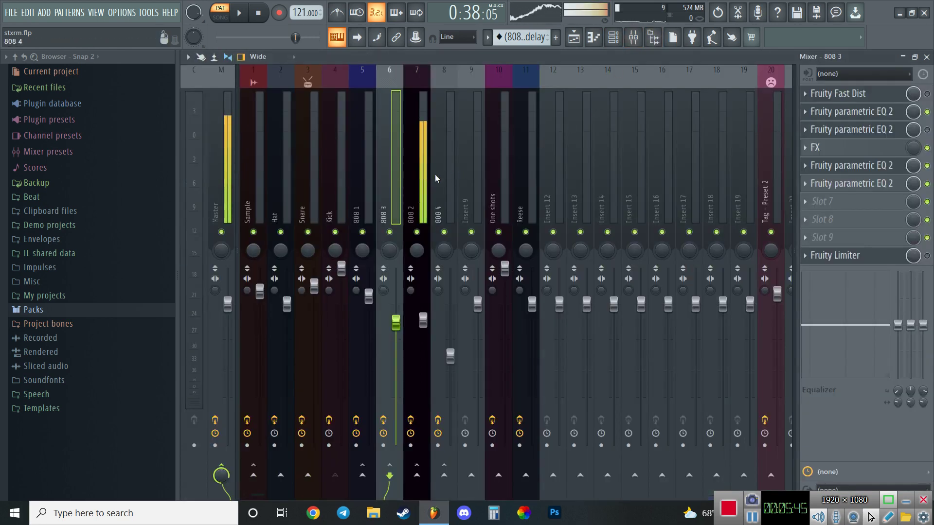
pyautogui.click(420, 174)
pyautogui.click(867, 109)
pyautogui.click(858, 96)
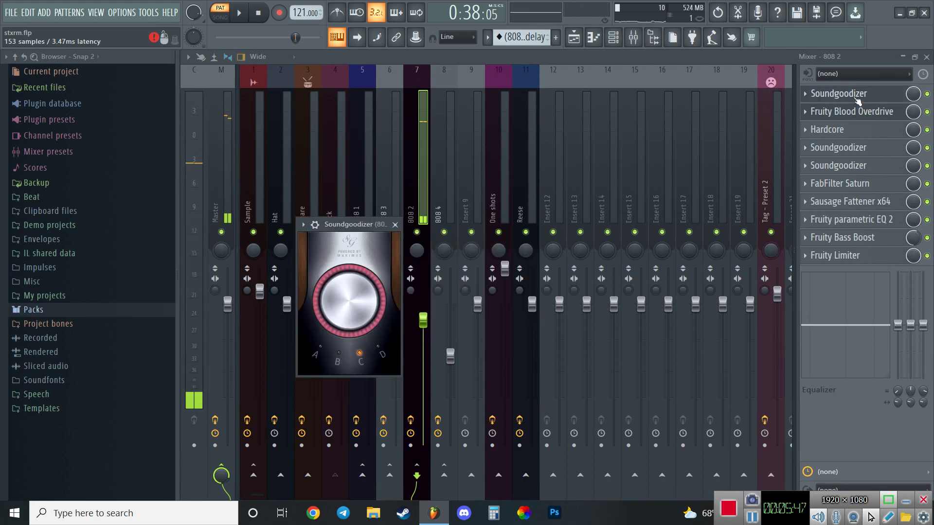
pyautogui.click(852, 131)
pyautogui.click(849, 148)
pyautogui.click(850, 167)
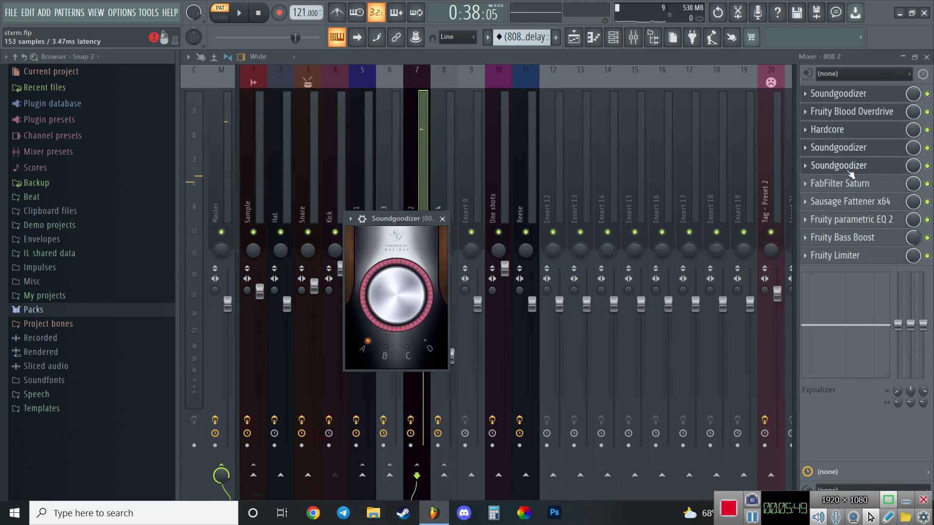
pyautogui.click(844, 227)
pyautogui.click(840, 242)
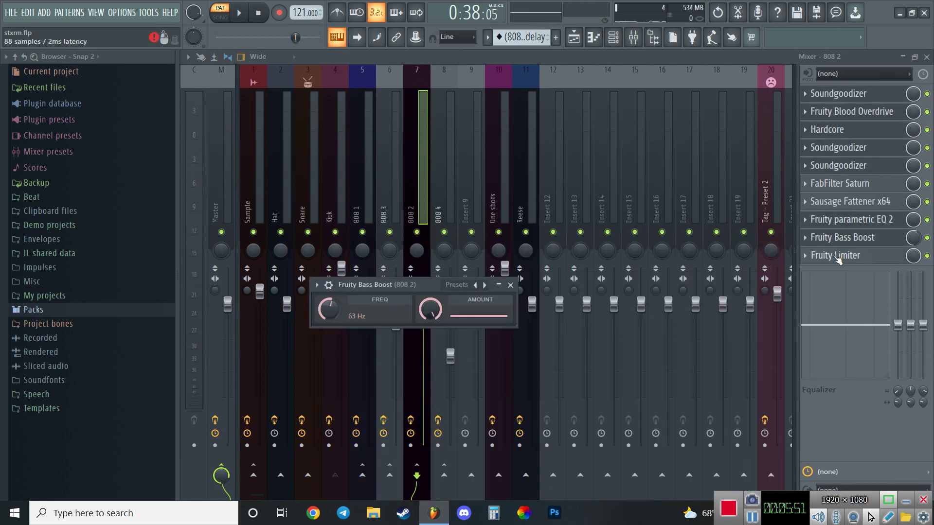
pyautogui.click(837, 258)
pyautogui.click(621, 135)
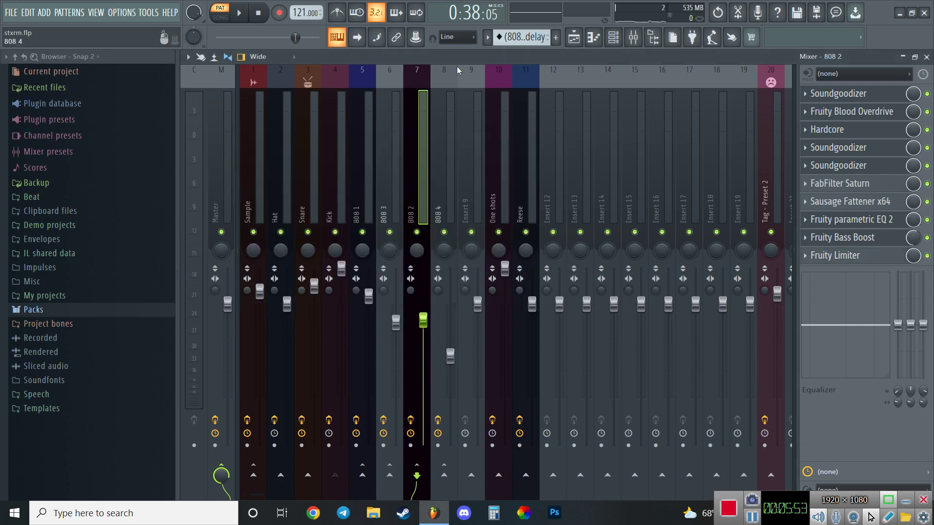
pyautogui.click(927, 58)
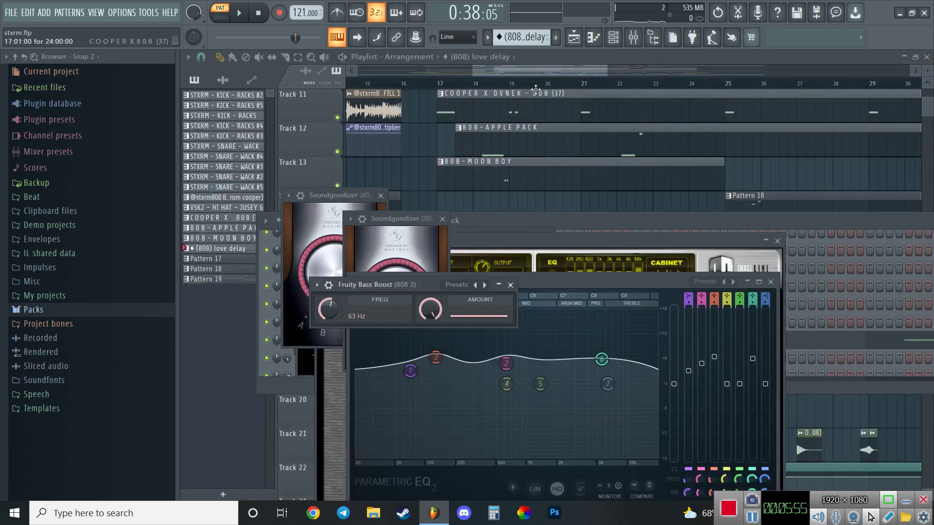
# Open Pattern 18's timpani ban notes in the piano roll and play them from around bar 4
pyautogui.click(533, 86)
pyautogui.scroll(-3, 534, 88)
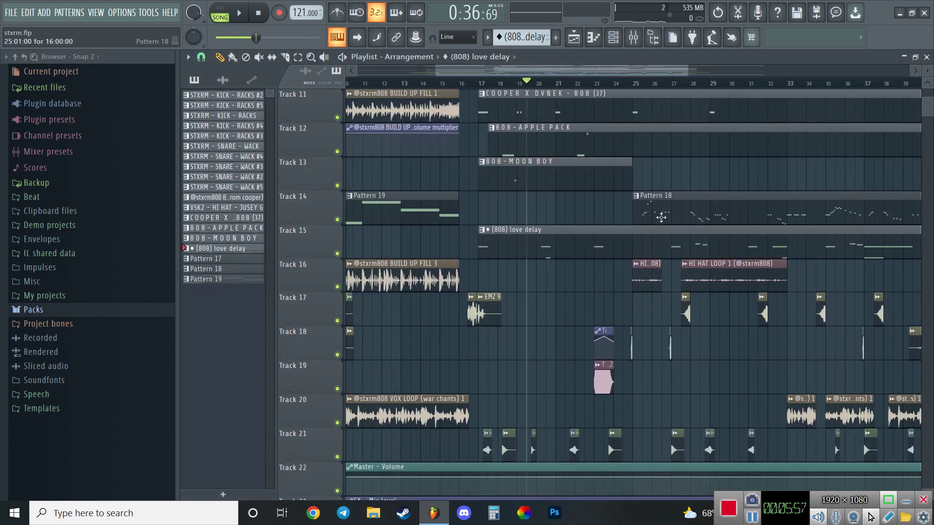
pyautogui.scroll(1, 669, 221)
pyautogui.doubleClick(683, 232)
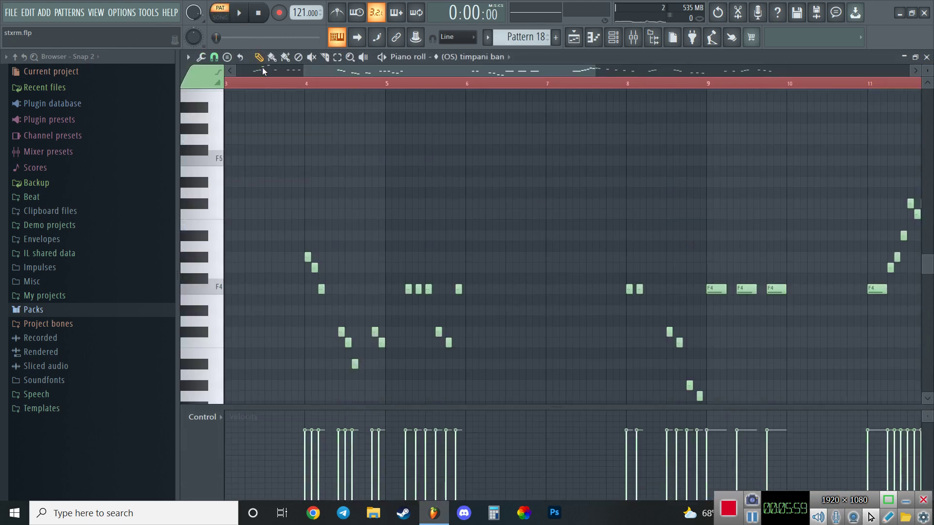
pyautogui.click(300, 89)
pyautogui.press('space')
pyautogui.scroll(-6, 319, 111)
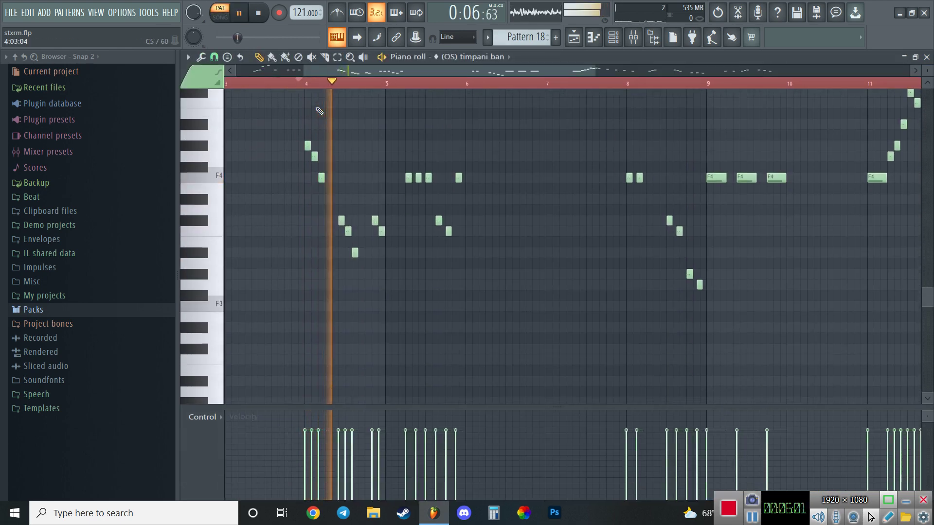
pyautogui.press('space')
# Play Pattern 18's timpani melody from near its start and follow the notes through the later bars
pyautogui.scroll(-3, 293, 83)
pyautogui.scroll(-2, 293, 83)
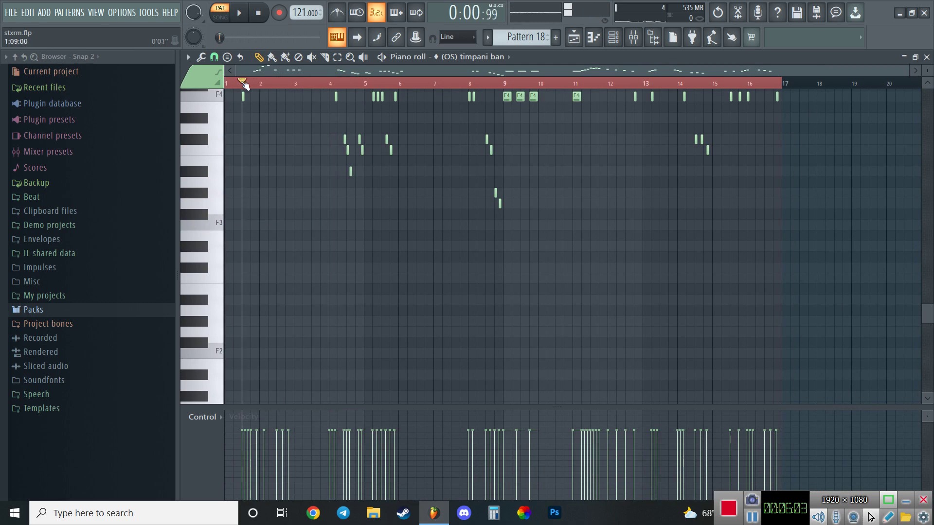
pyautogui.press('space')
pyautogui.scroll(5, 256, 112)
pyautogui.scroll(3, 271, 86)
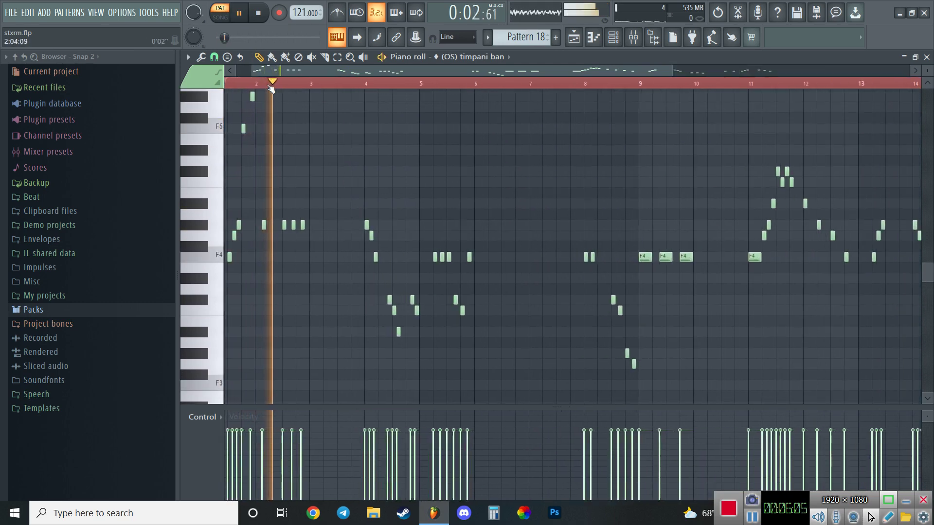
pyautogui.scroll(2, 271, 87)
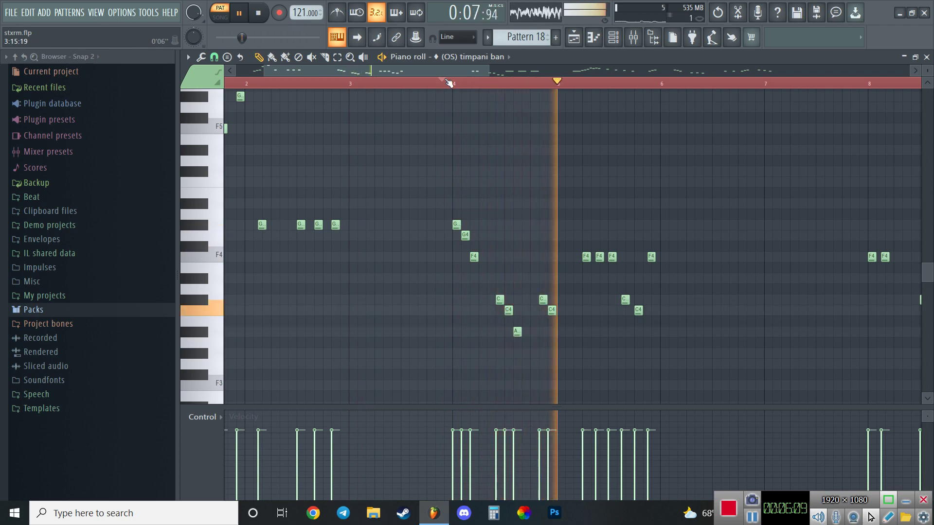
pyautogui.moveTo(422, 68); pyautogui.dragTo(527, 88)
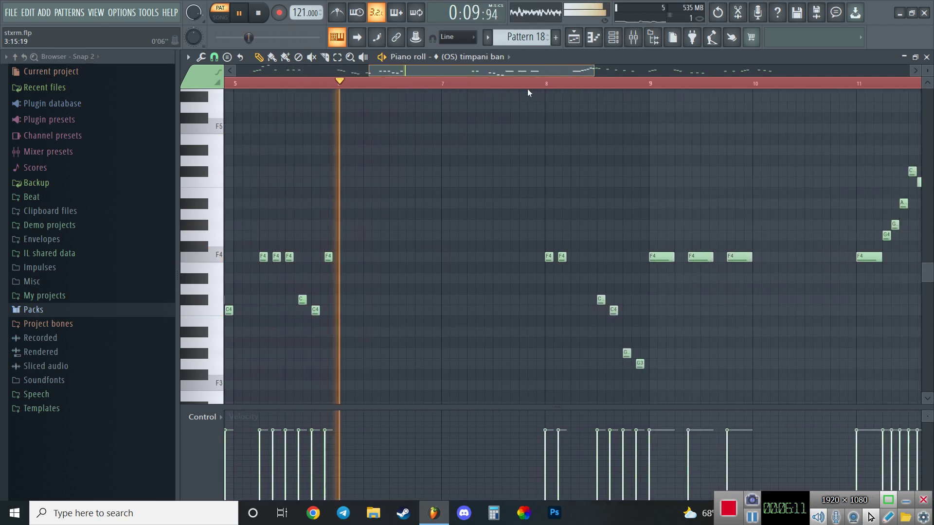
# Check the timpani channel's One shots mixer track and examine its FabFilter Pro-R, Fruity Reeverb 2 and Fruity Compressor effects
pyautogui.click(613, 37)
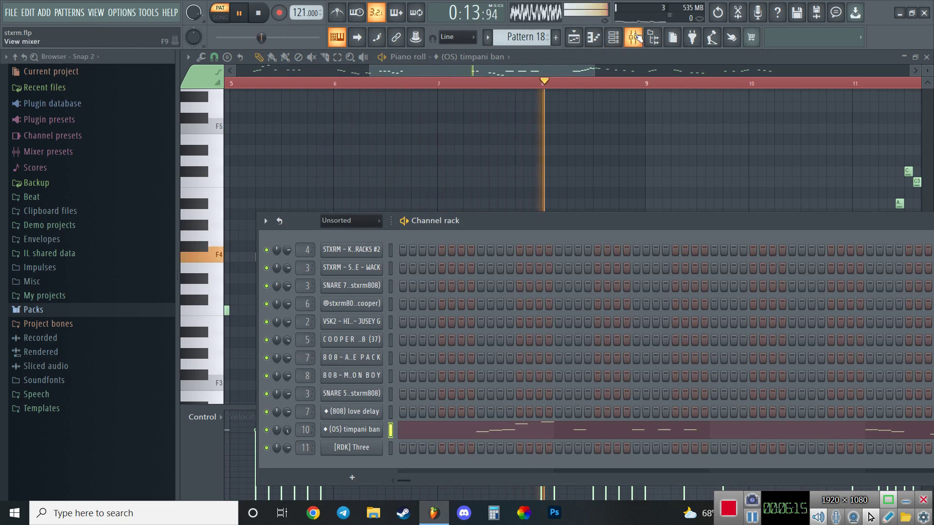
pyautogui.click(634, 38)
pyautogui.click(511, 175)
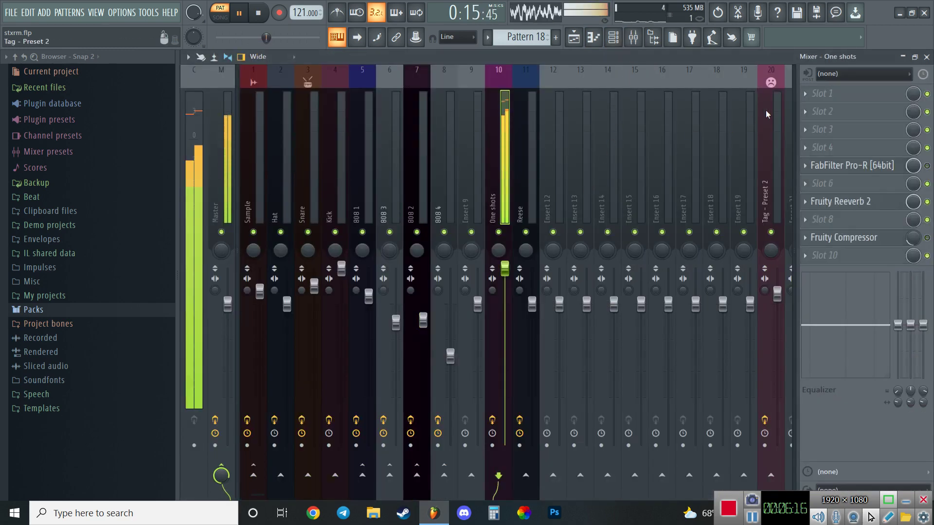
pyautogui.click(842, 166)
pyautogui.click(586, 177)
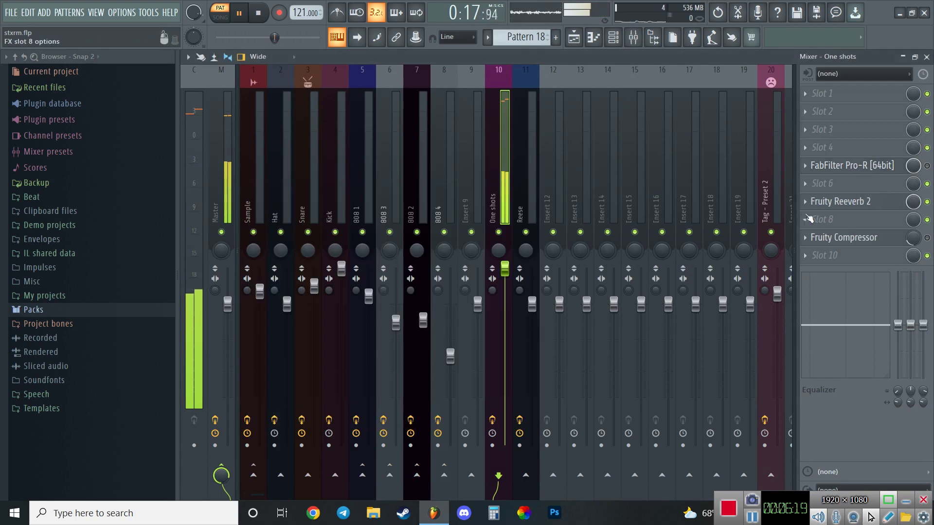
pyautogui.click(822, 207)
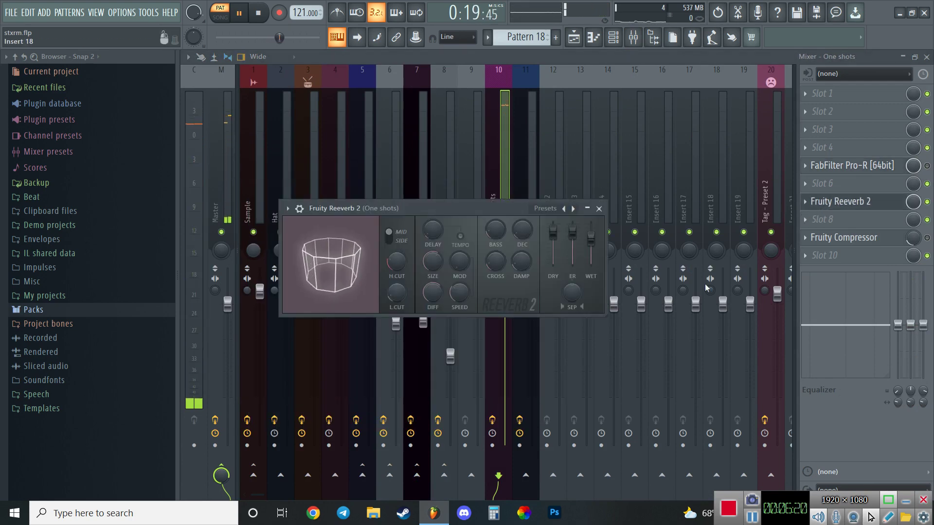
pyautogui.click(841, 238)
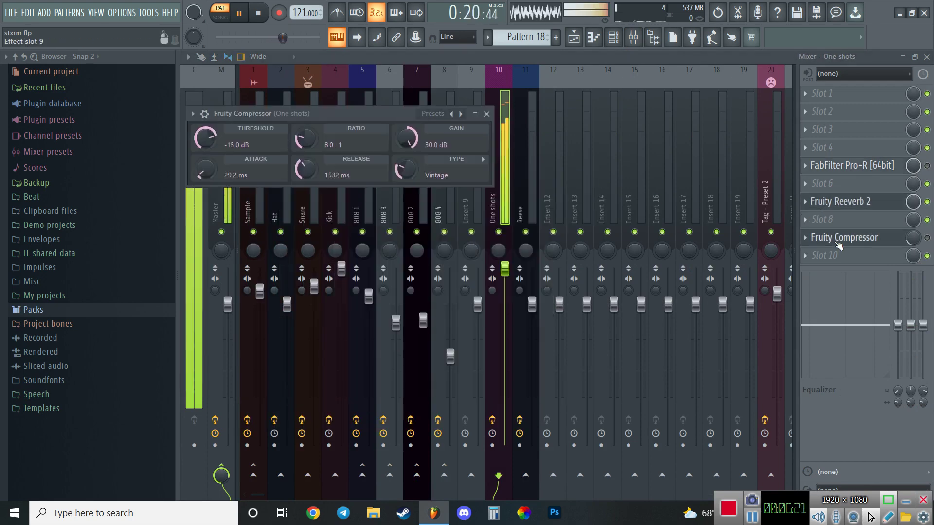
pyautogui.click(486, 114)
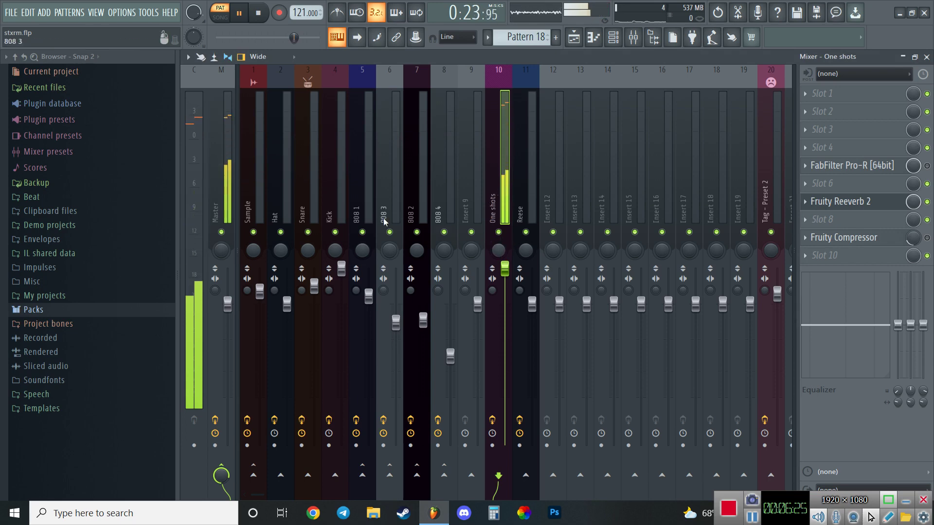
pyautogui.click(916, 59)
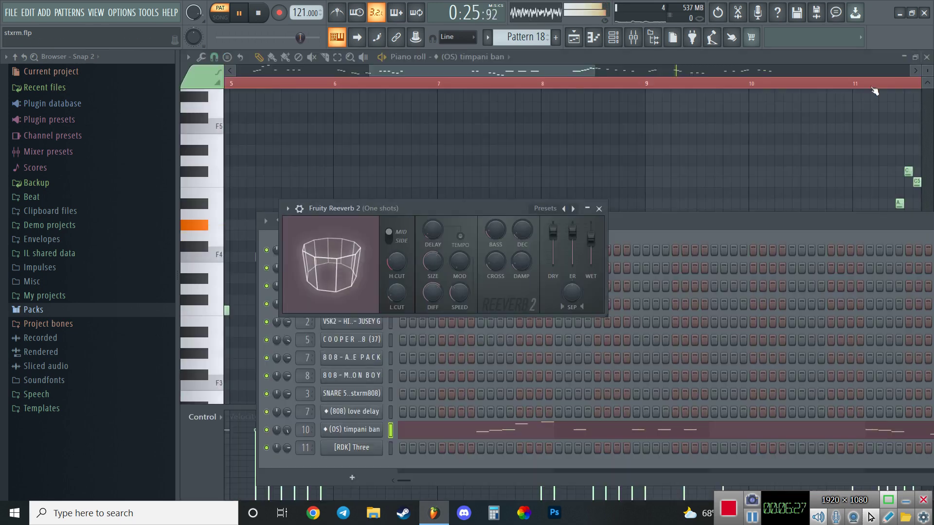
# Look over the final bars of the timpani pattern, then return to the playlist arrangement
pyautogui.moveTo(480, 71); pyautogui.dragTo(767, 78)
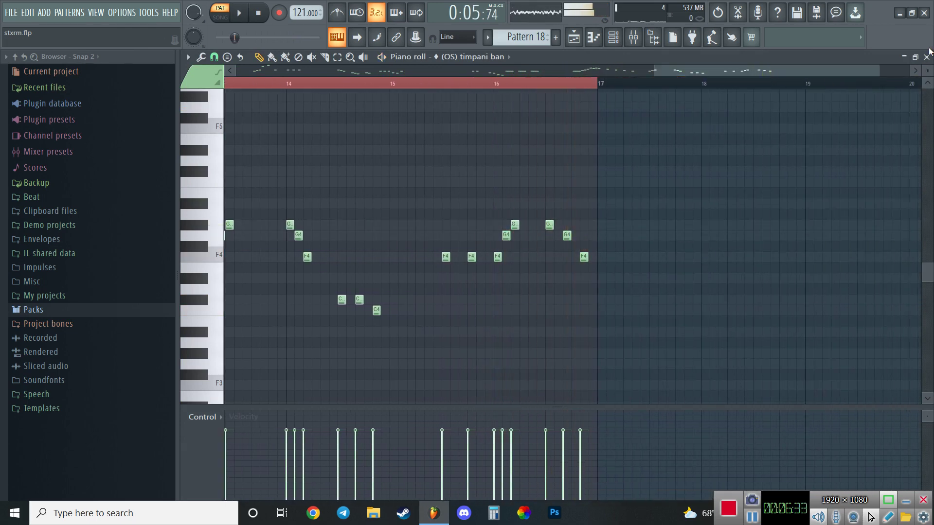
pyautogui.click(927, 56)
pyautogui.moveTo(596, 74); pyautogui.dragTo(649, 75)
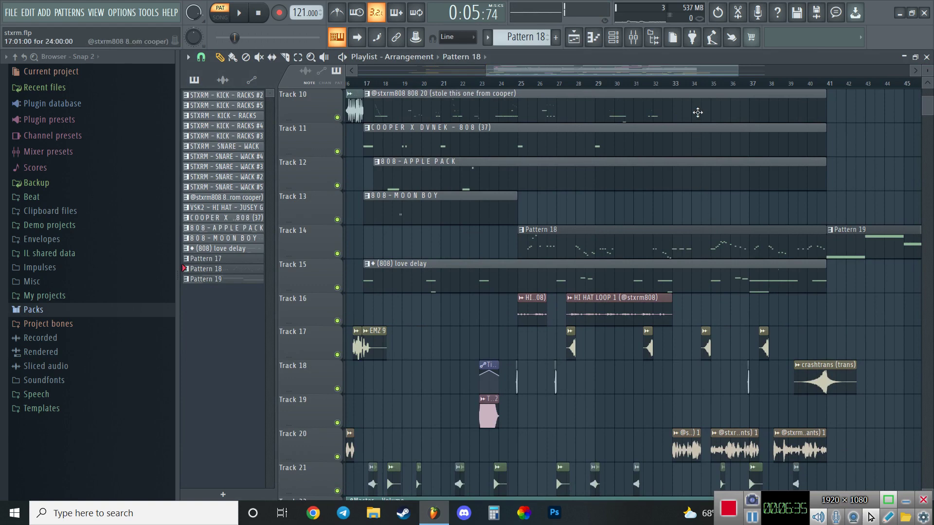
# Audition the timpani ban #2, OPEN HAT 12, OPEN HAT 9, OPEN HAT 1 and crashtrans sample clips in the playlist
pyautogui.scroll(-2, 588, 274)
pyautogui.keyDown('ctrl'); pyautogui.scroll(-2, 587, 274); pyautogui.keyUp('ctrl')
pyautogui.doubleClick(603, 280)
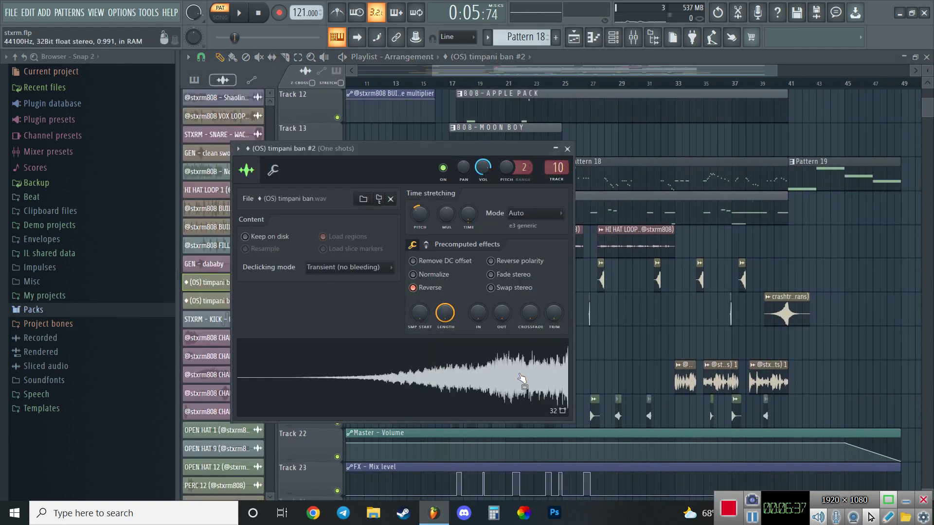
pyautogui.doubleClick(594, 417)
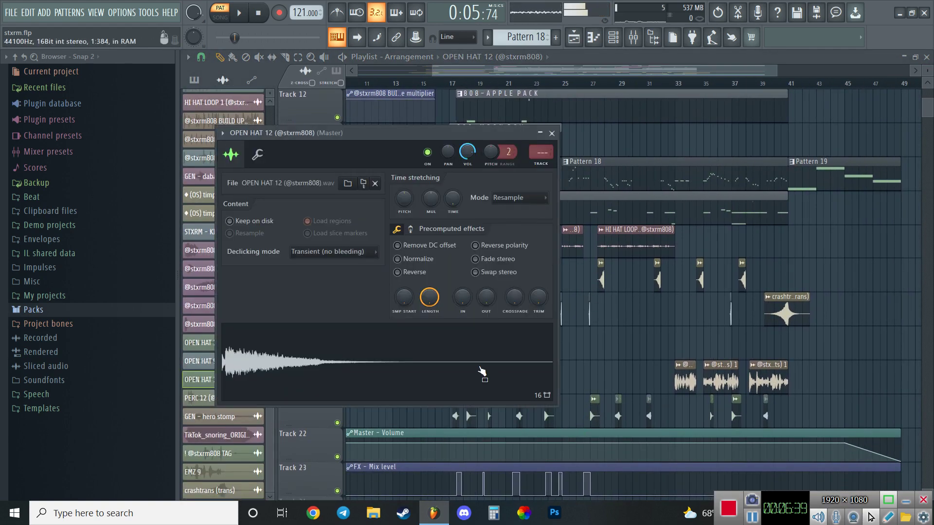
pyautogui.doubleClick(516, 416)
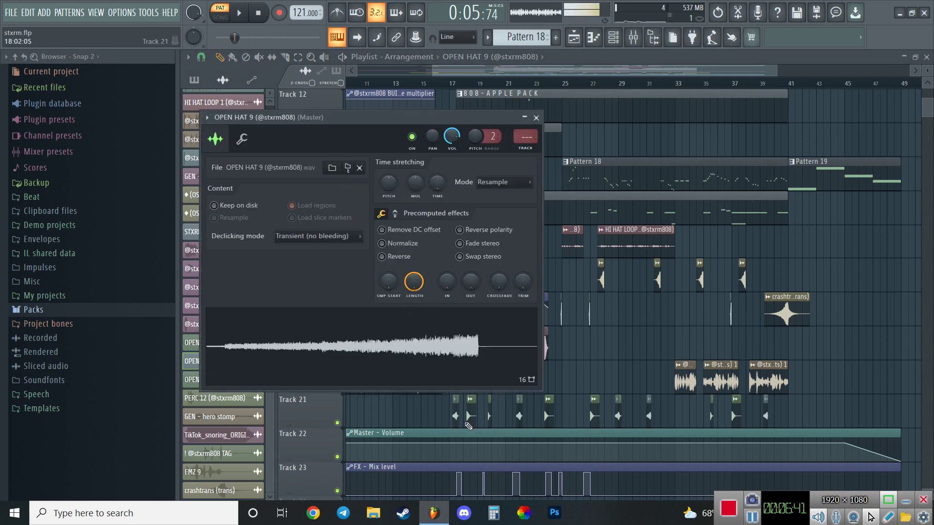
pyautogui.click(456, 417)
pyautogui.doubleClick(456, 417)
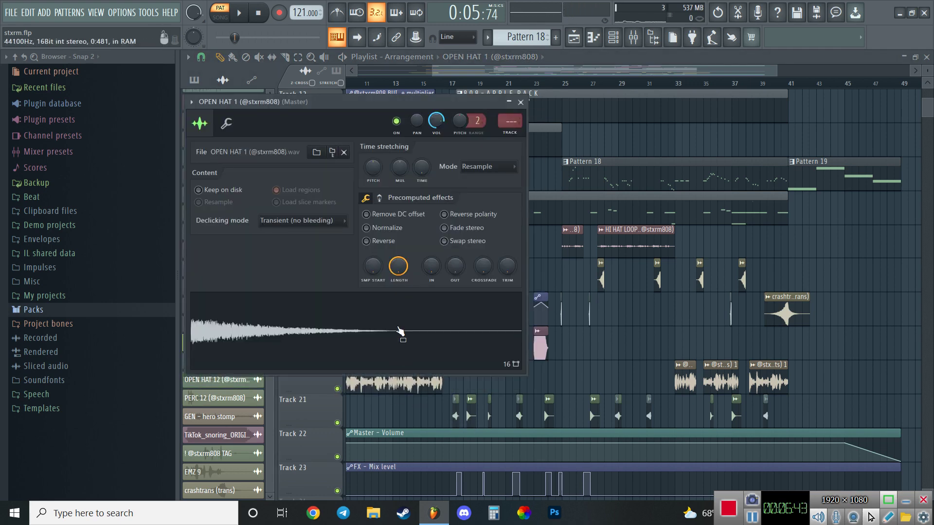
pyautogui.click(818, 237)
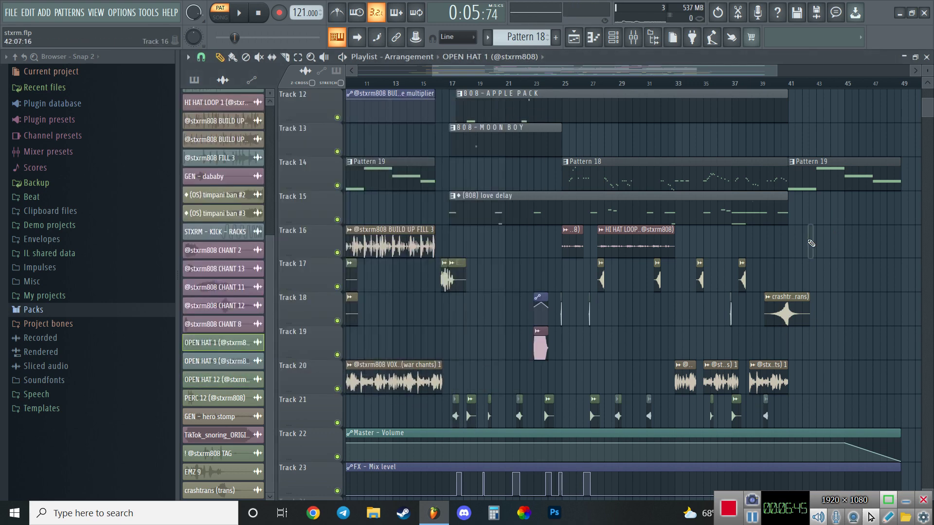
pyautogui.doubleClick(789, 308)
pyautogui.click(629, 211)
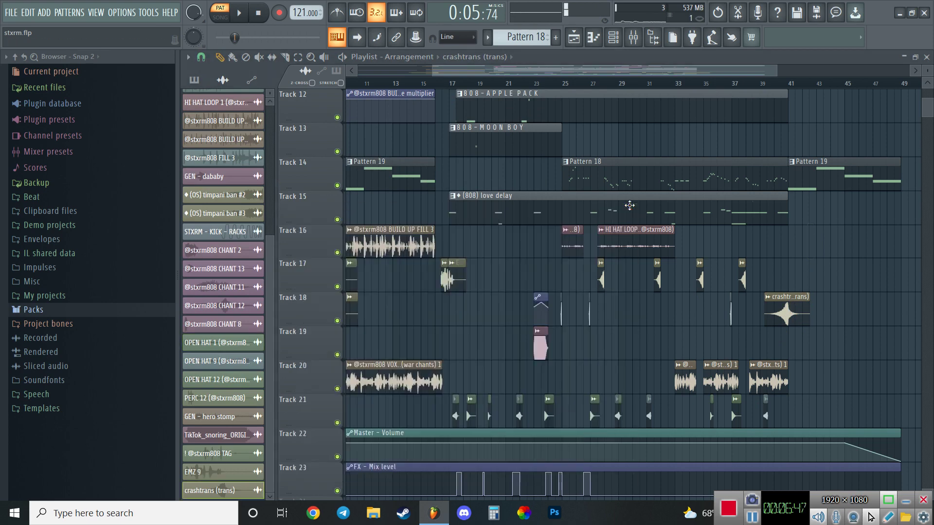
pyautogui.scroll(3, 602, 77)
pyautogui.scroll(5, 652, 84)
pyautogui.scroll(9, 784, 227)
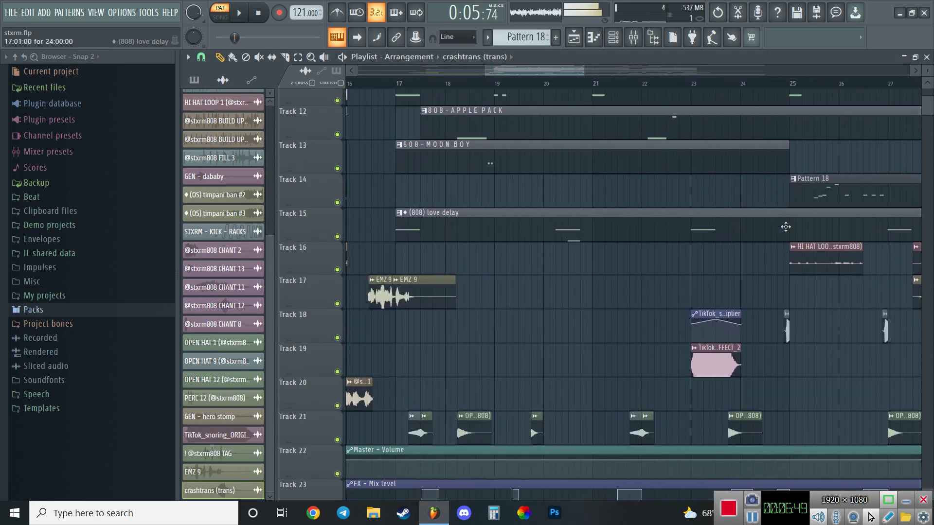
pyautogui.click(631, 292)
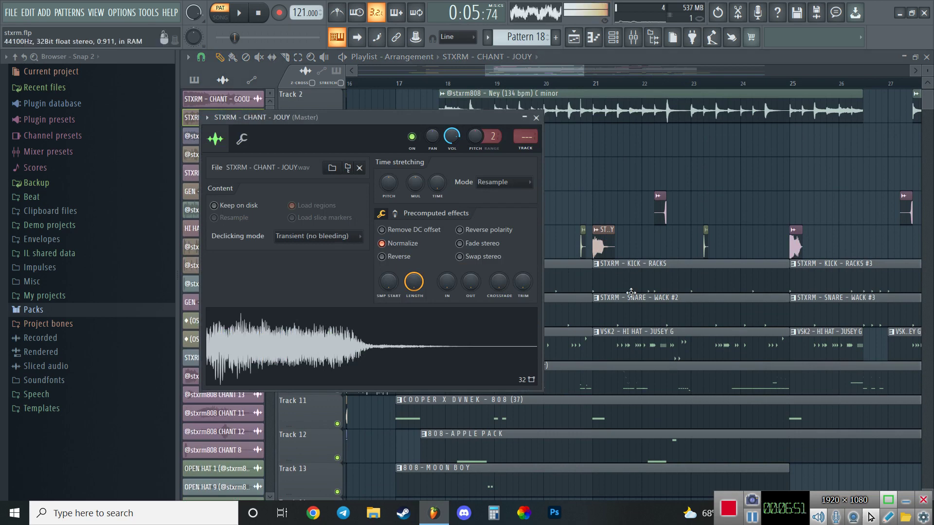
pyautogui.doubleClick(796, 248)
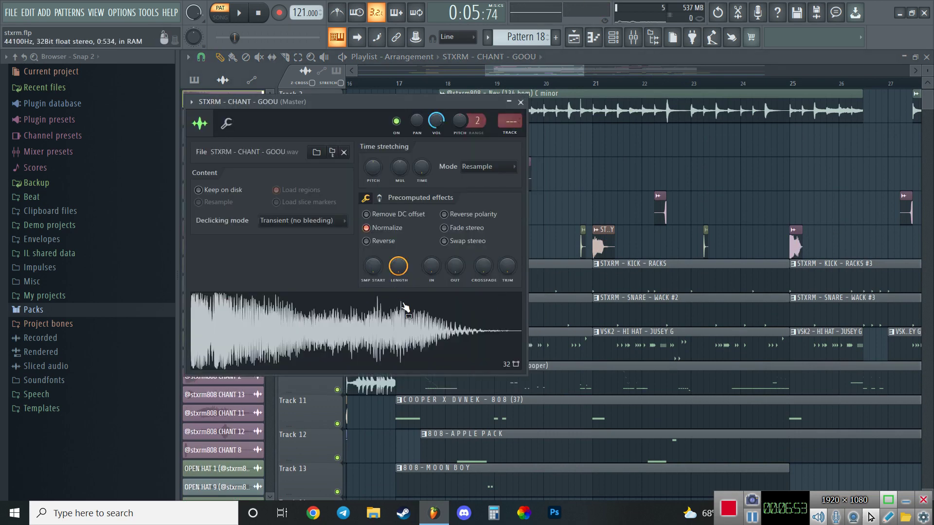
pyautogui.moveTo(511, 71); pyautogui.dragTo(583, 71)
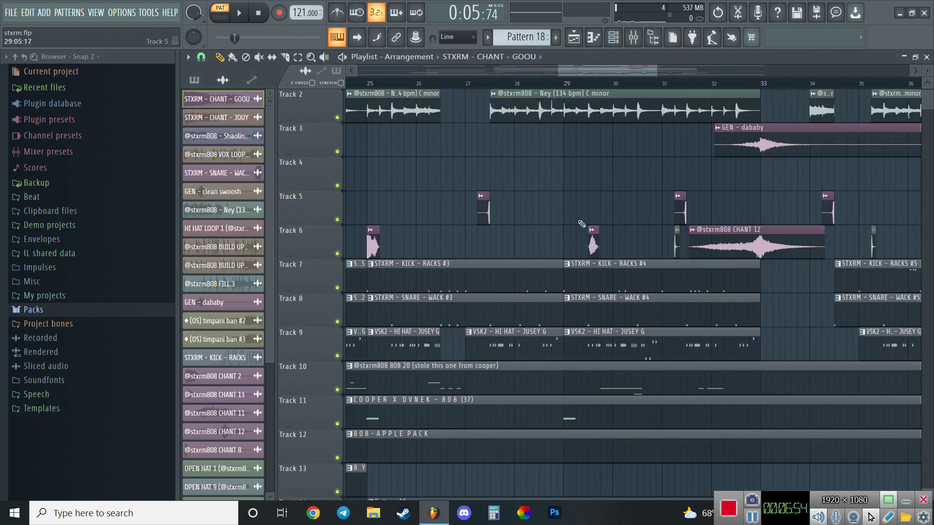
pyautogui.doubleClick(593, 246)
pyautogui.doubleClick(754, 249)
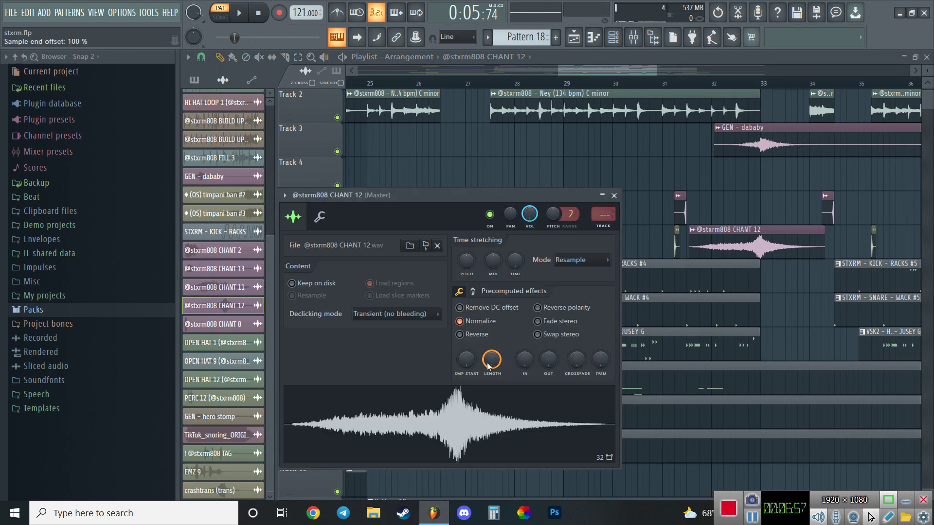
# Audition the GEN - dababy sample clip on Track 3 and look over the arrangement's closing bars
pyautogui.moveTo(589, 72); pyautogui.dragTo(620, 72)
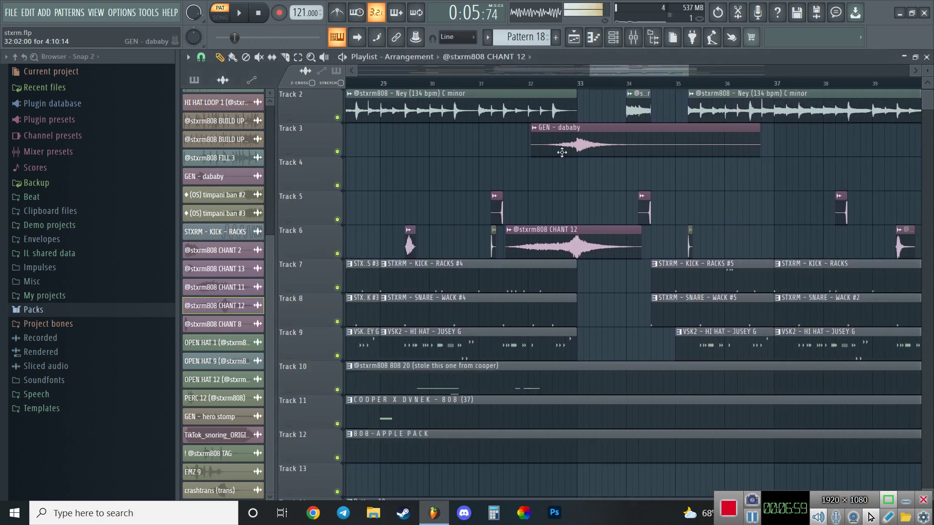
pyautogui.doubleClick(585, 146)
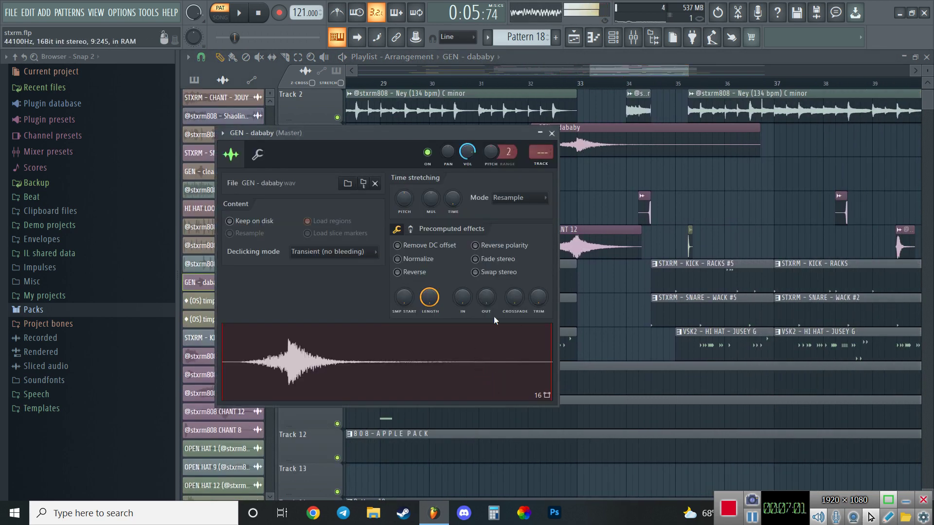
pyautogui.moveTo(608, 72); pyautogui.dragTo(657, 74)
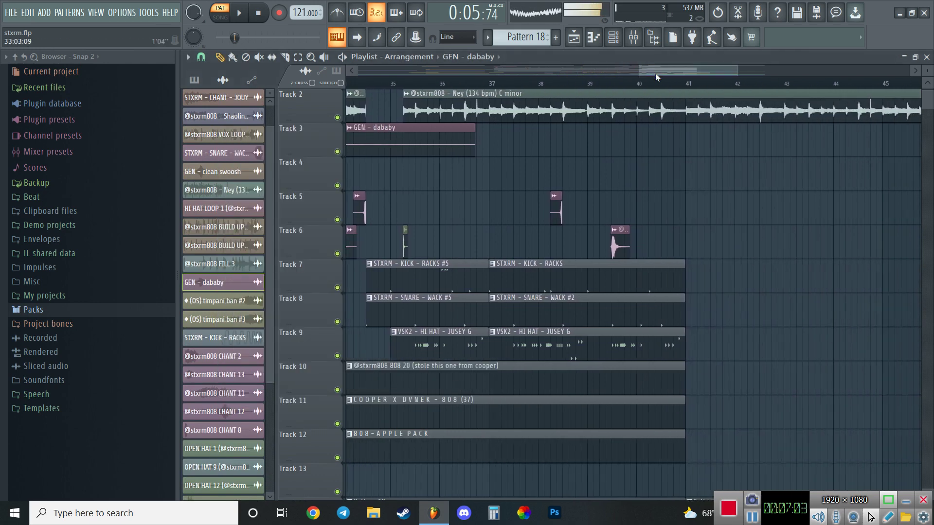
# Play the VSK2 - HI HAT - JUSEY G pattern from Track 9 in the piano roll, then return to the playlist
pyautogui.scroll(-3, 661, 82)
pyautogui.scroll(-3, 662, 84)
pyautogui.scroll(-5, 490, 290)
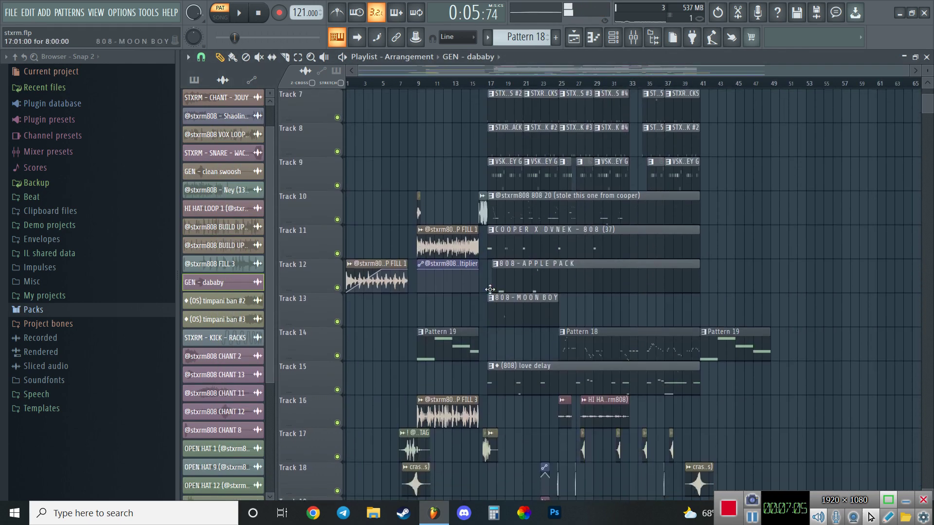
pyautogui.doubleClick(513, 177)
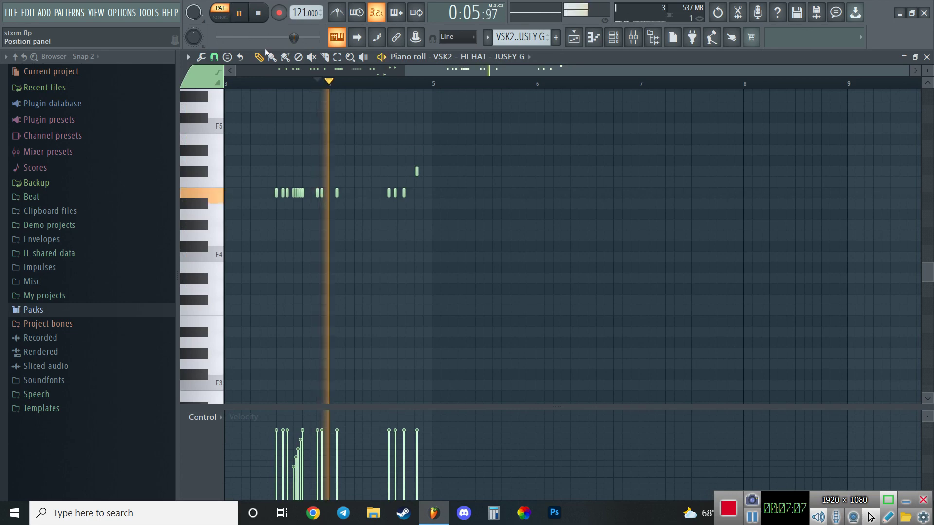
pyautogui.scroll(-5, 261, 88)
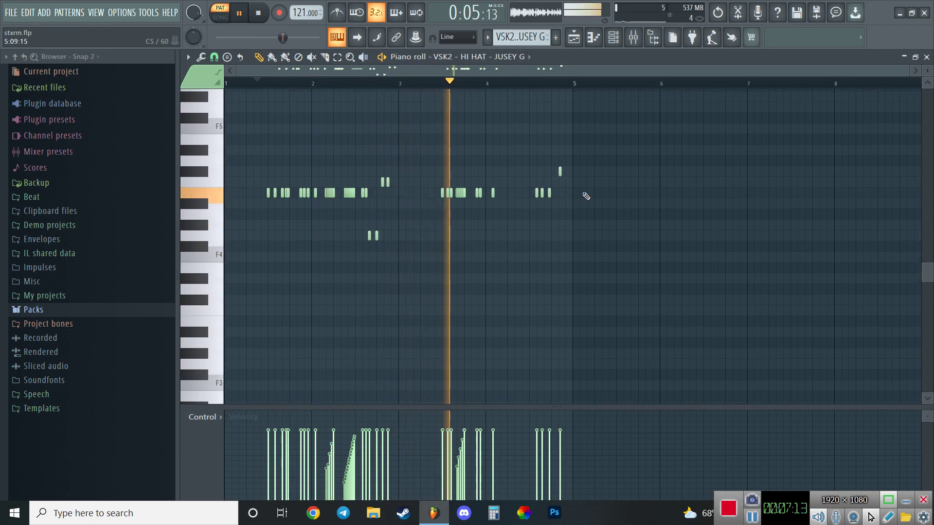
pyautogui.click(926, 57)
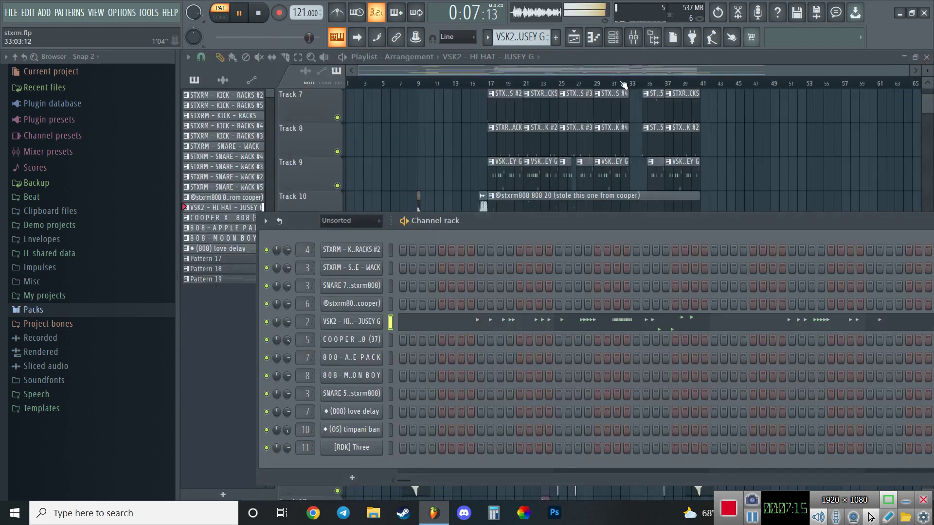
# Play the STXRM - KICK - RACKS #2 pattern and examine the Fruity soft clipper on the Kick mixer track
pyautogui.doubleClick(495, 103)
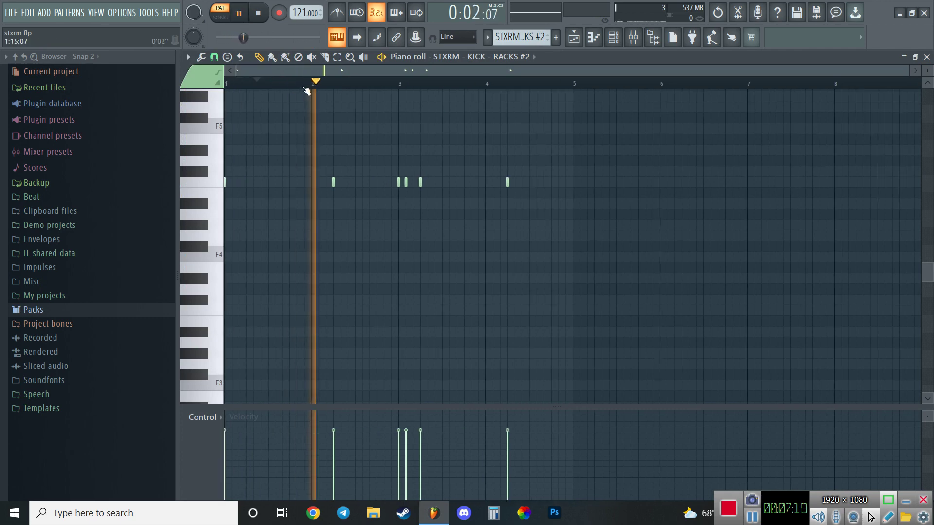
pyautogui.click(631, 43)
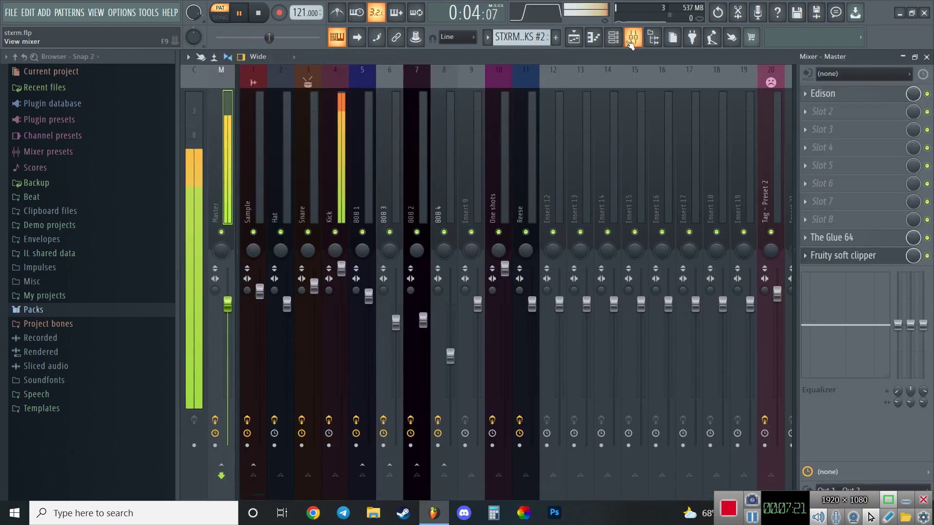
pyautogui.click(340, 146)
pyautogui.click(827, 101)
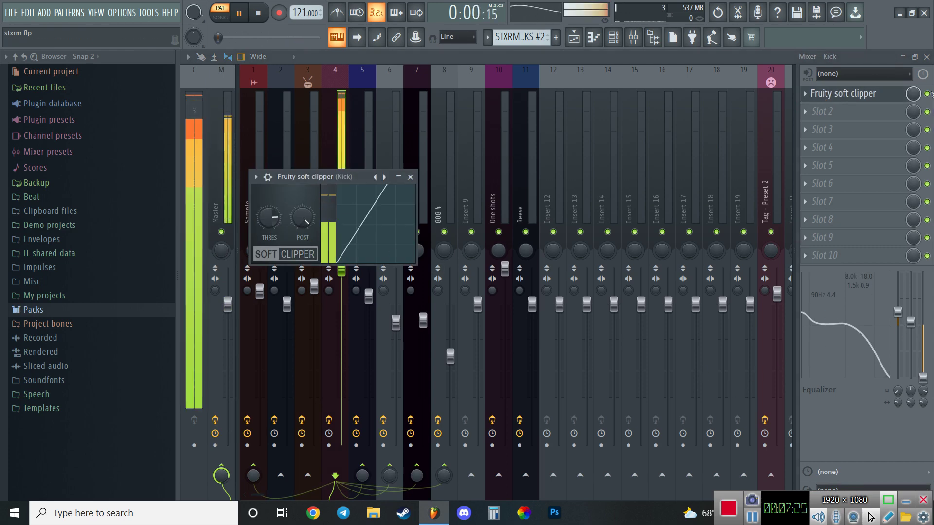
pyautogui.click(925, 57)
pyautogui.click(409, 178)
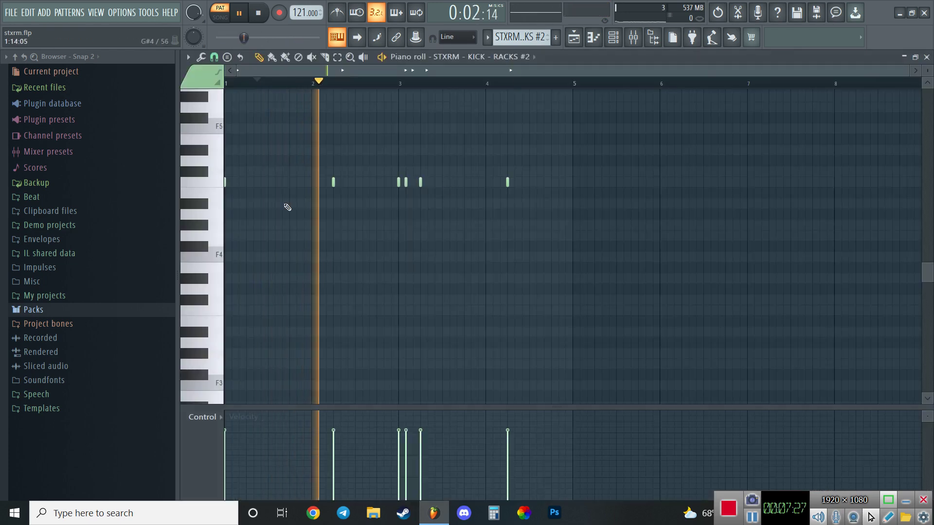
pyautogui.press('Escape')
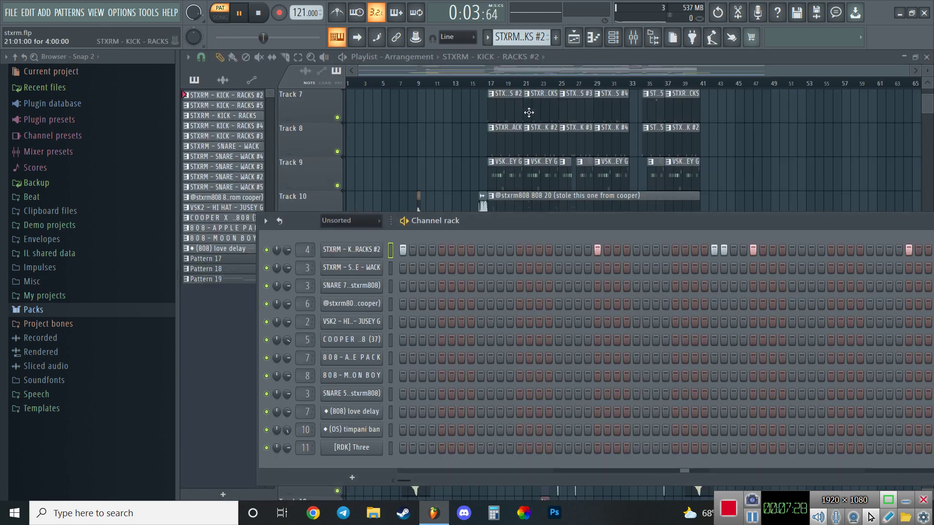
# Play the STXRM - SNARE - WACK pattern from Track 8 and check its layered snares in the channel rack
pyautogui.click(513, 84)
pyautogui.doubleClick(501, 130)
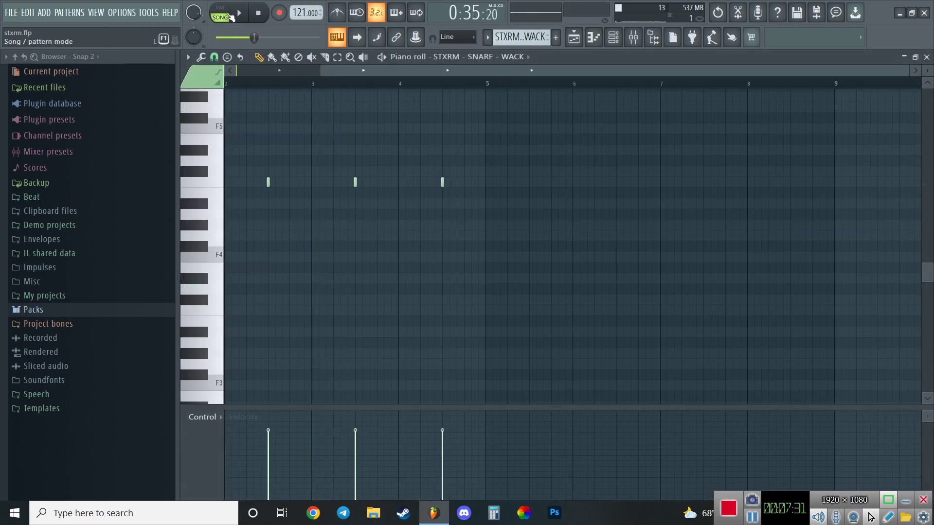
pyautogui.click(263, 89)
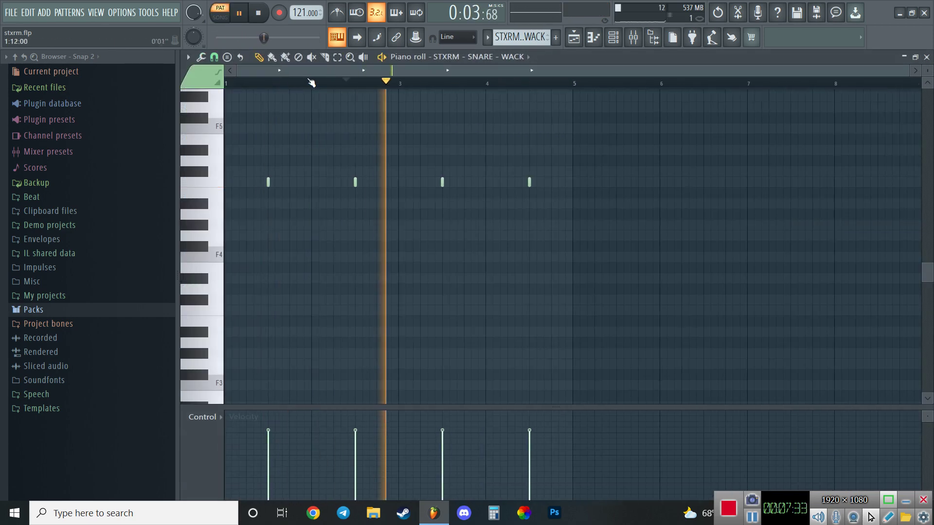
pyautogui.click(614, 40)
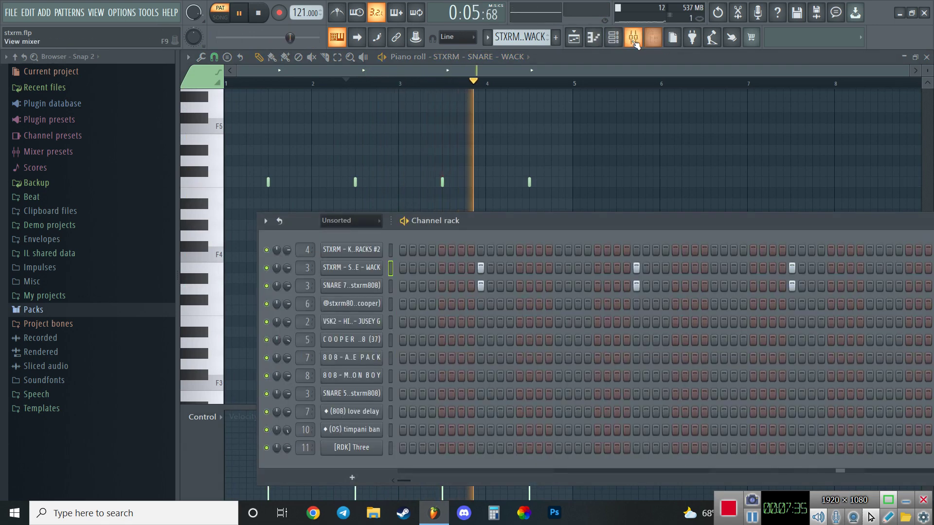
# Examine the Snare mixer track's Fruity Multiband Compressor and Fruity parametric EQ 2, then return to the snare pattern
pyautogui.click(634, 39)
pyautogui.click(311, 168)
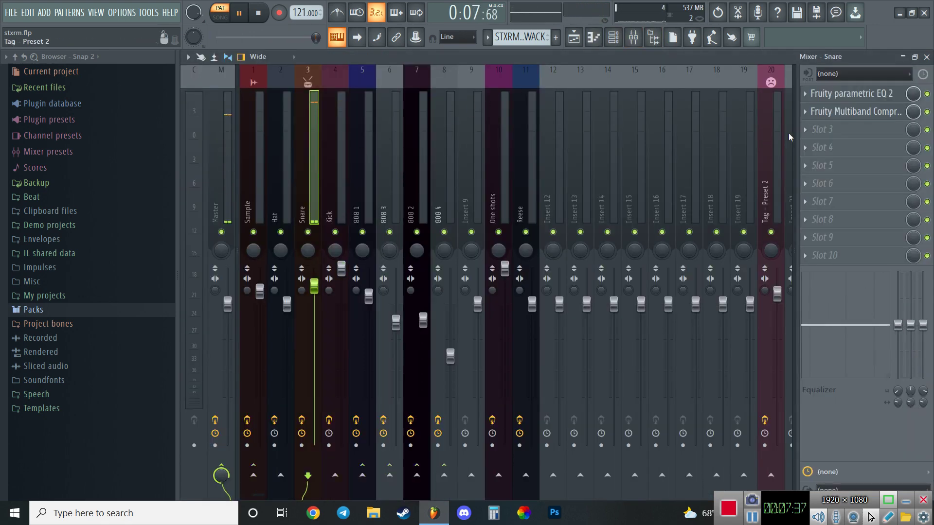
pyautogui.click(848, 109)
pyautogui.click(848, 99)
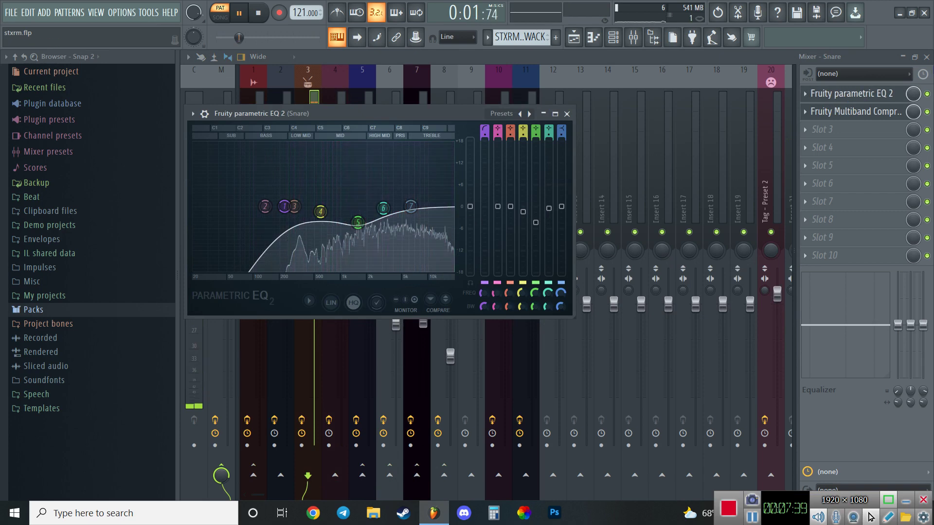
pyautogui.click(926, 57)
pyautogui.click(530, 82)
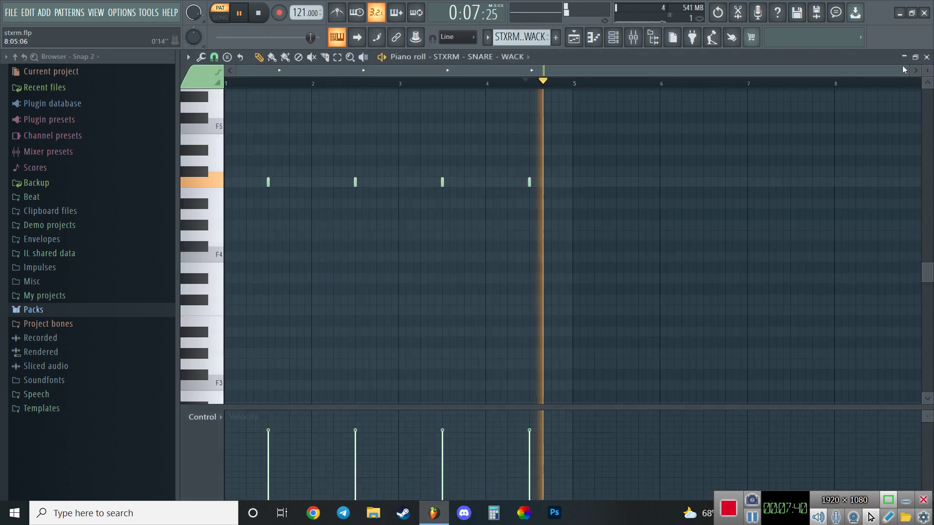
# Return to the playlist, move the song position to about bar 21, stop playback and look over the full arrangement
pyautogui.click(927, 57)
pyautogui.click(529, 83)
pyautogui.scroll(-2, 529, 136)
pyautogui.press('space')
pyautogui.scroll(5, 584, 234)
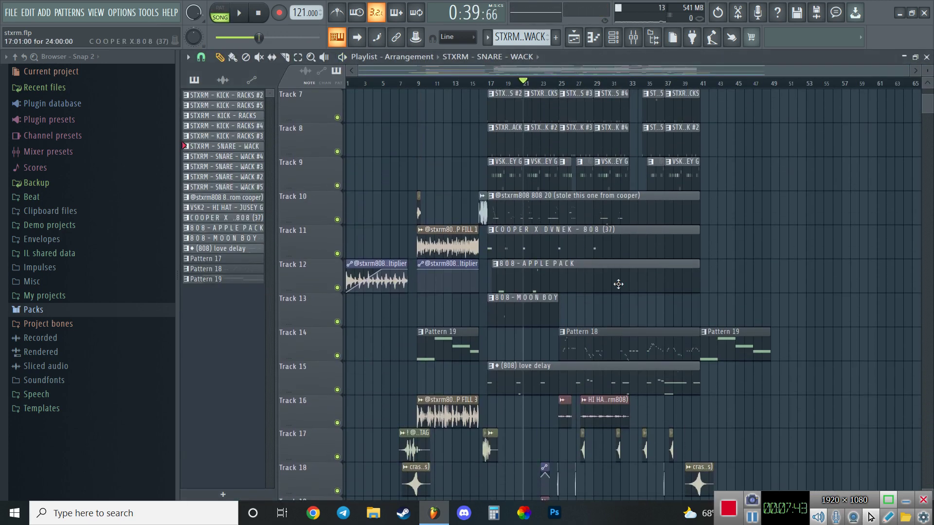
pyautogui.scroll(-3, 608, 389)
pyautogui.scroll(5, 632, 413)
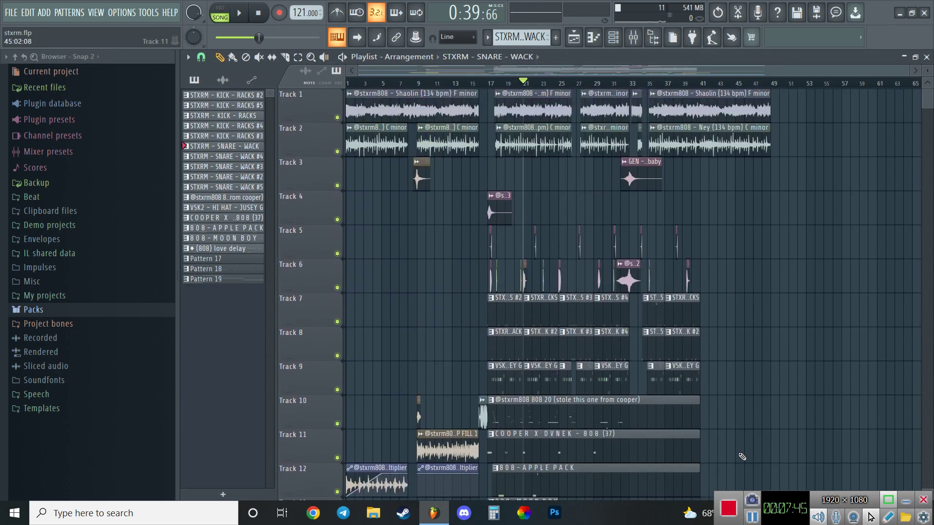